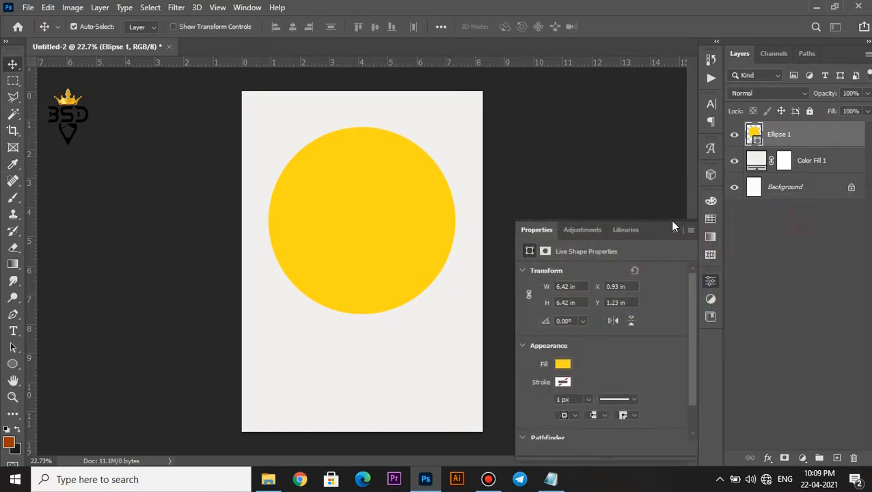
# Nudge the yellow circle slightly downward, to about Y 910 px
pyautogui.hotkey('ctrl', 't')
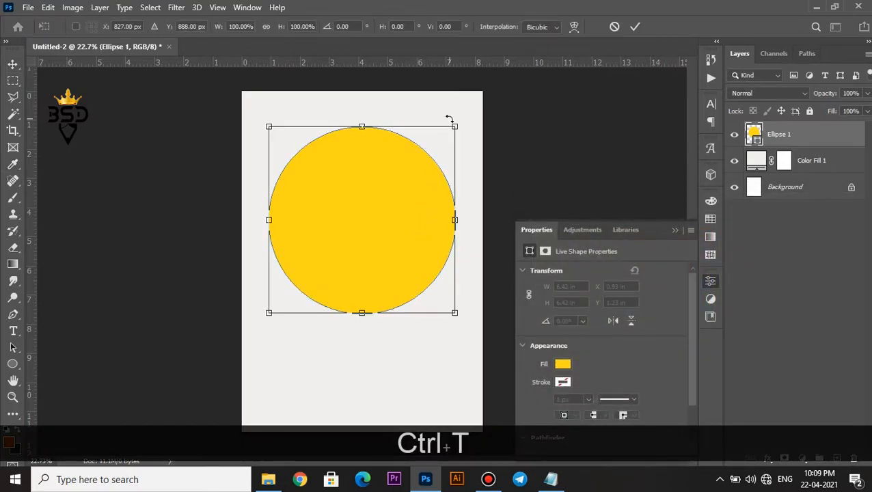
pyautogui.press('Down')
pyautogui.press('Down')
pyautogui.press('Down')
pyautogui.press('Down')
pyautogui.press('Down')
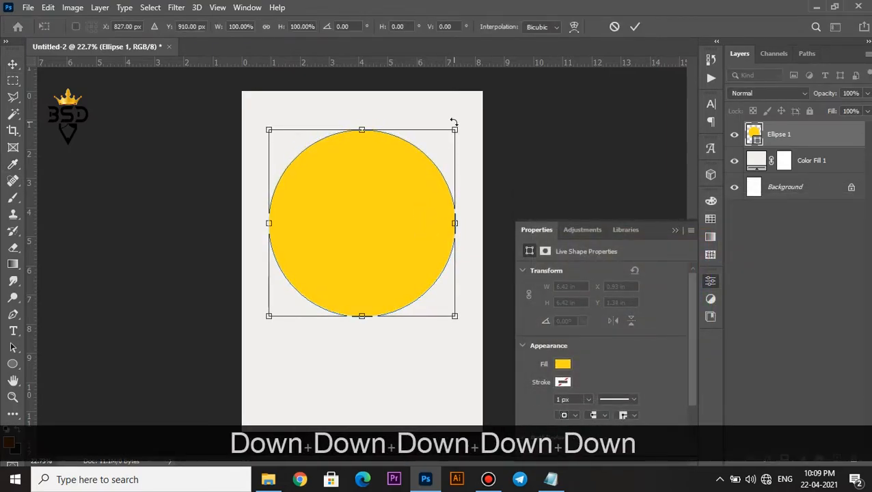
pyautogui.press('Return')
# Place the image "Tractor Clipart 21598" from the "Ramadan-21 insta" folder onto the poster
pyautogui.click(267, 479)
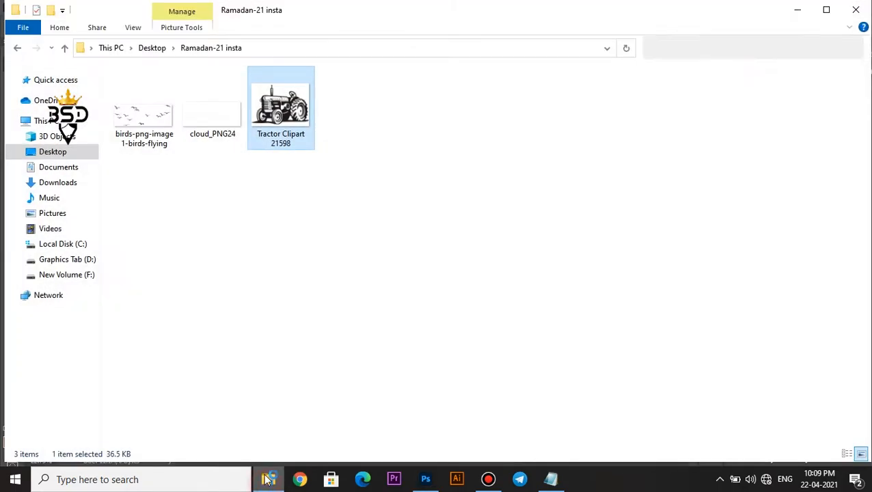
pyautogui.moveTo(280, 108); pyautogui.dragTo(380, 316)
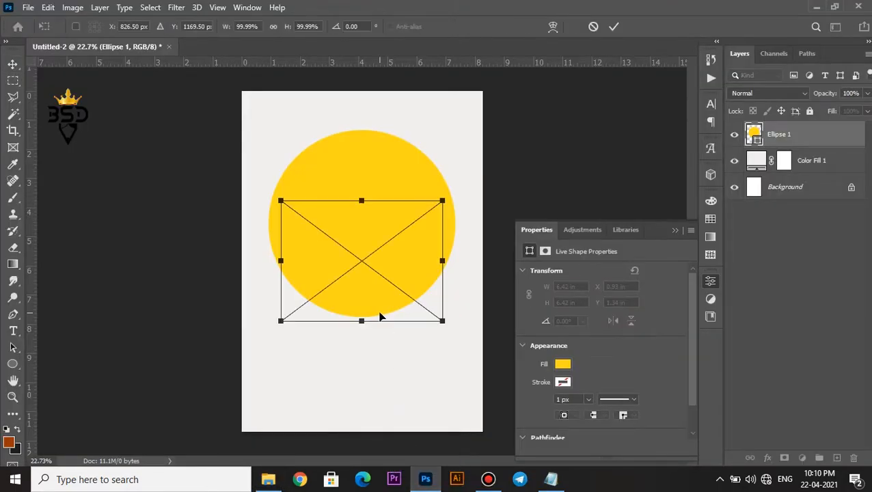
pyautogui.click(615, 26)
# Scale the tractor image up to about 116% and move it down over the lower half of the yellow circle
pyautogui.hotkey('ctrl', 't')
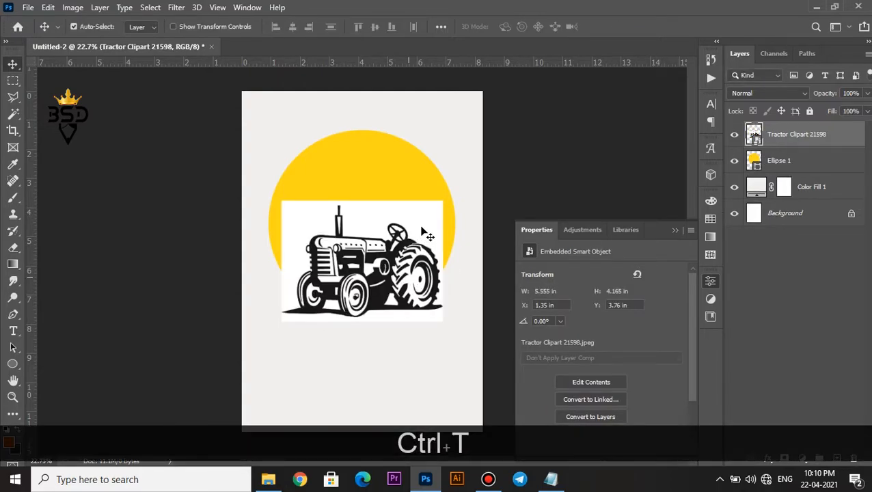
pyautogui.rightClick(397, 271)
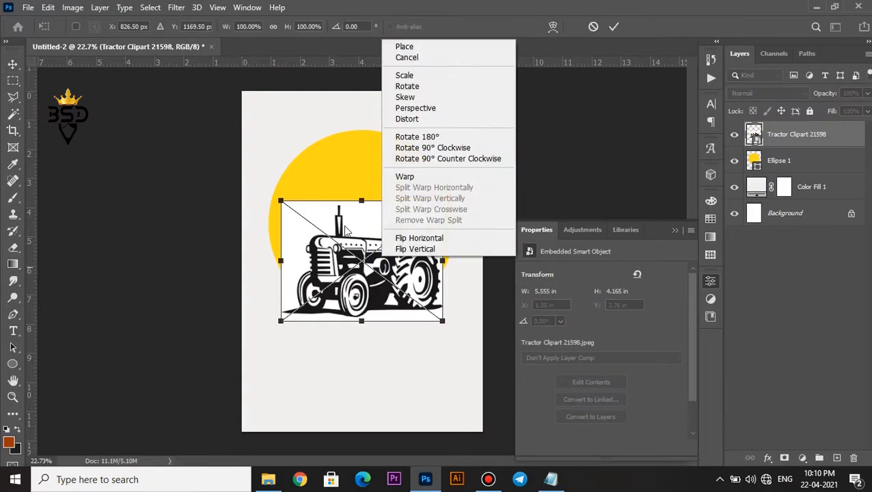
pyautogui.click(364, 231)
pyautogui.moveTo(441, 200); pyautogui.dragTo(455, 191)
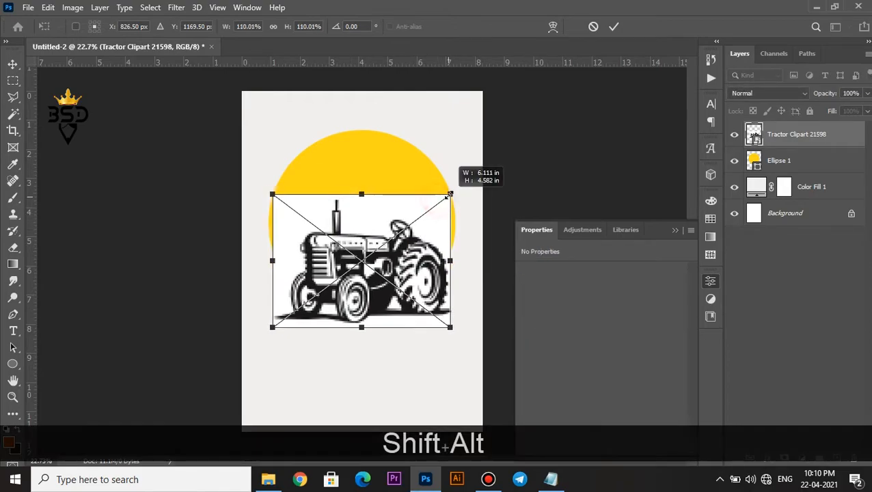
pyautogui.moveTo(418, 240); pyautogui.dragTo(418, 265)
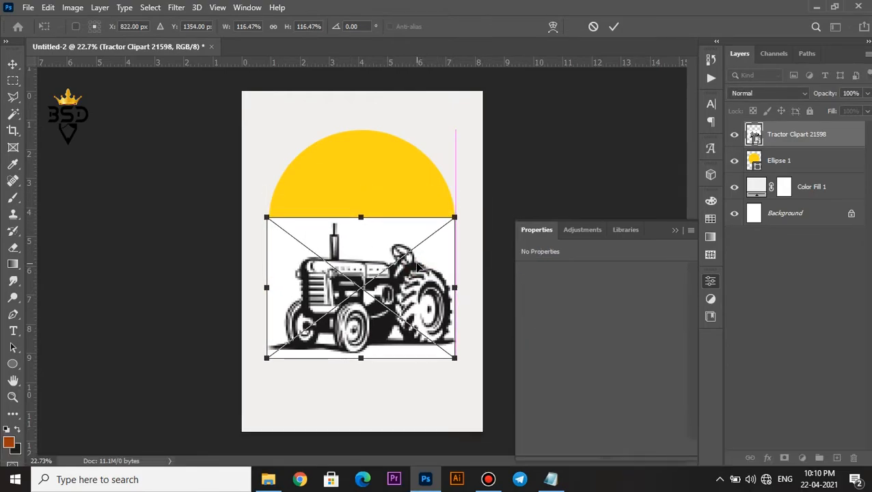
pyautogui.press('Return')
# Rasterize the tractor layer and delete the white background around the tractor using the Magic Wand
pyautogui.scroll(3, 376, 259)
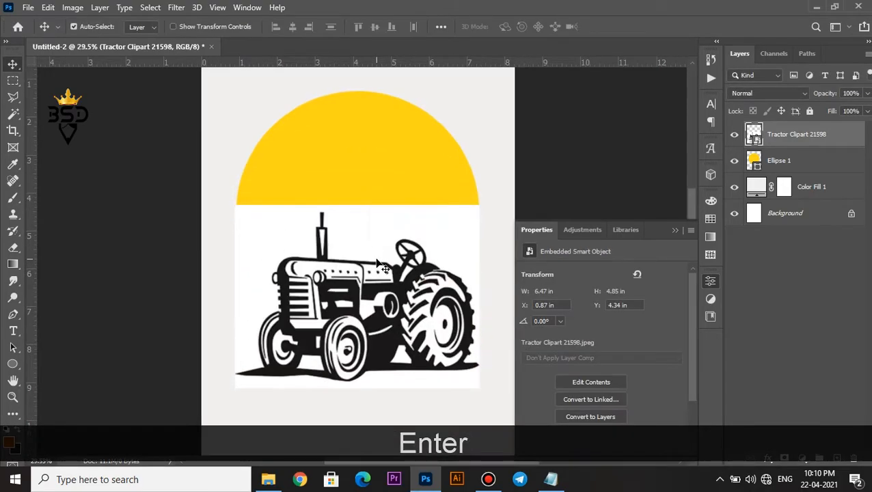
pyautogui.rightClick(796, 134)
pyautogui.click(657, 250)
pyautogui.press('w')
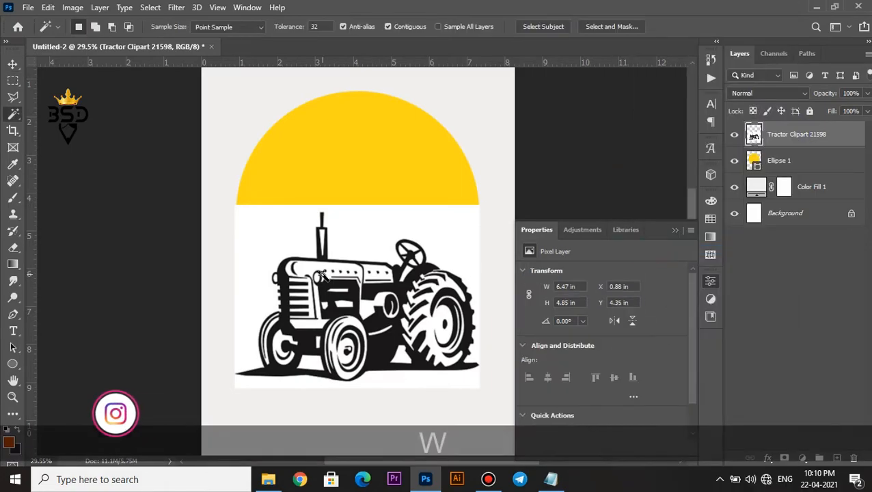
pyautogui.click(290, 241)
pyautogui.press('Delete')
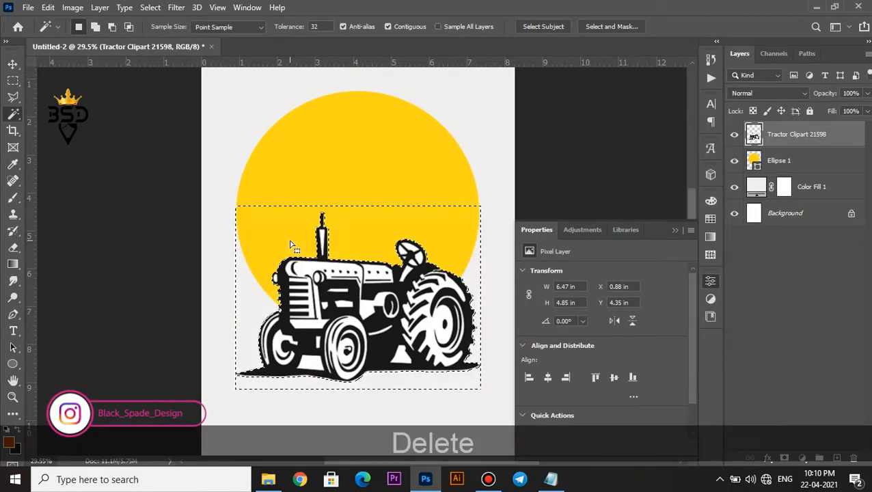
pyautogui.hotkey('ctrl', 'd')
pyautogui.press('v')
# Scale the tractor down to about 5.61 in wide, keeping it over the lower part of the circle
pyautogui.scroll(-3, 319, 242)
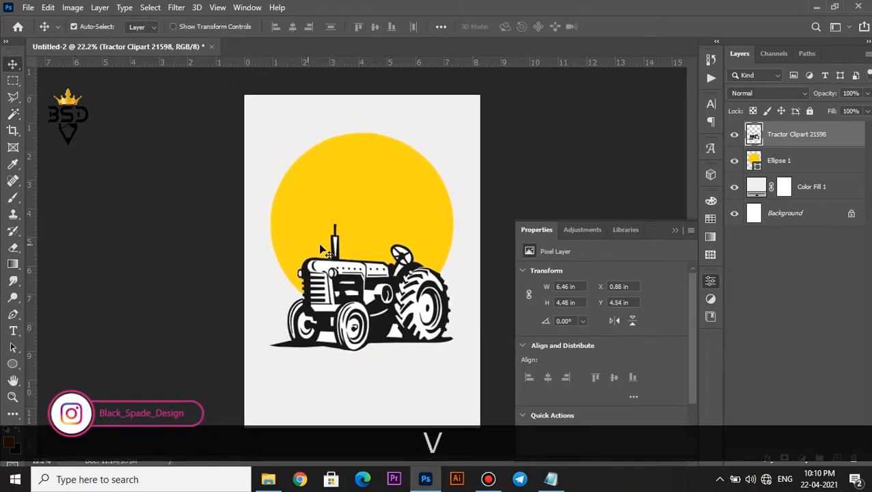
pyautogui.scroll(2, 344, 272)
pyautogui.hotkey('ctrl', 't')
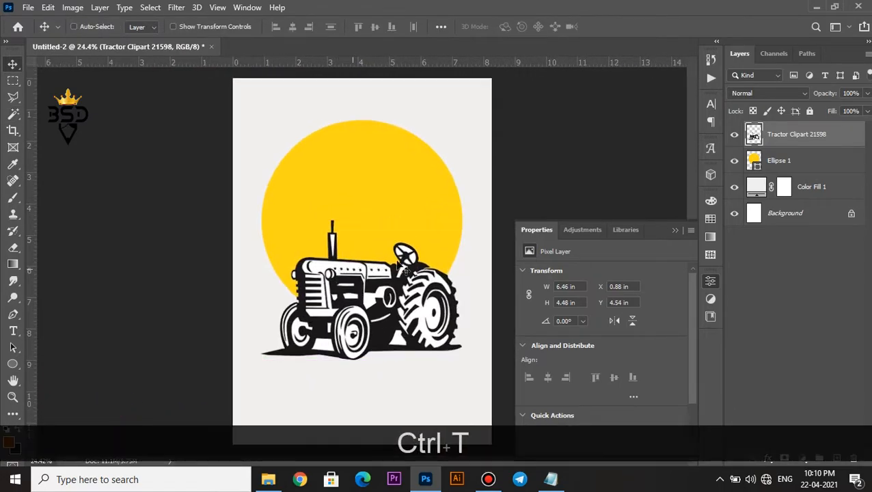
pyautogui.moveTo(466, 220); pyautogui.dragTo(452, 236)
# Move the yellow circle slightly up and the tractor slightly down, leaving the tractor layer selected
pyautogui.rightClick(381, 200)
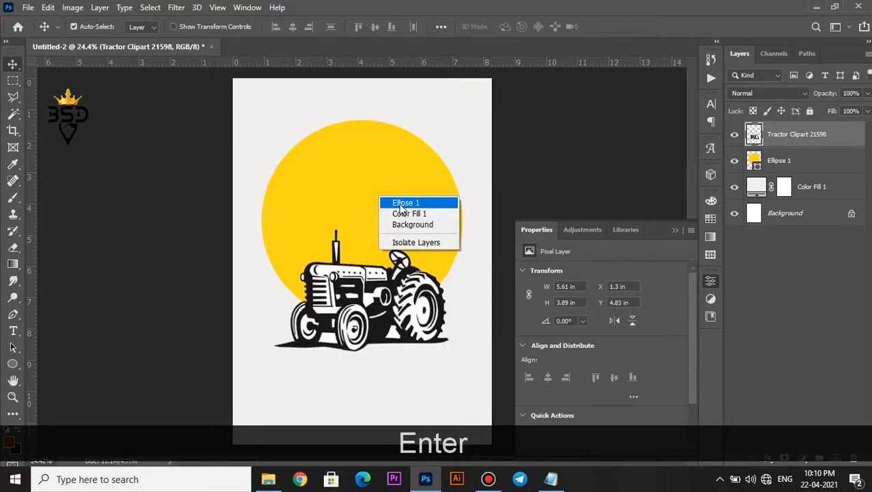
pyautogui.click(387, 201)
pyautogui.moveTo(374, 212); pyautogui.dragTo(394, 206)
pyautogui.keyDown('ctrl'); pyautogui.click(813, 138); pyautogui.keyUp('ctrl')
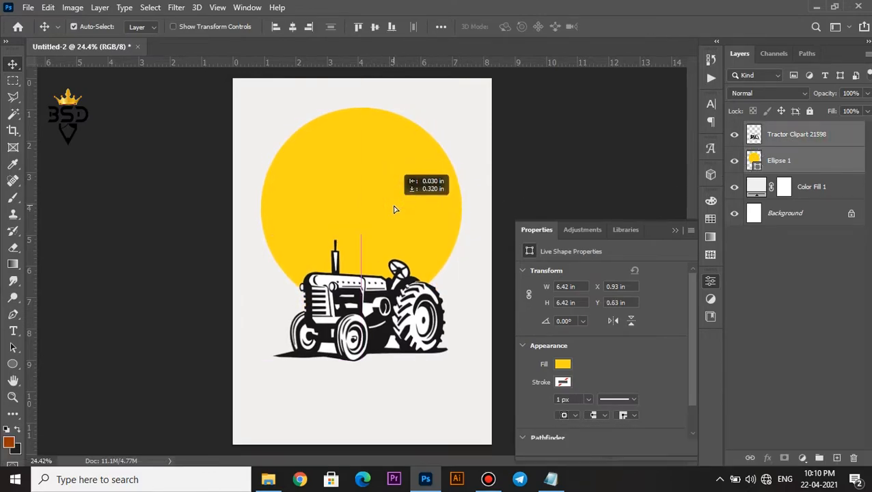
pyautogui.click(827, 134)
# Add the text "1" in Impact over the yellow circle and set its size to 341 pt
pyautogui.click(15, 330)
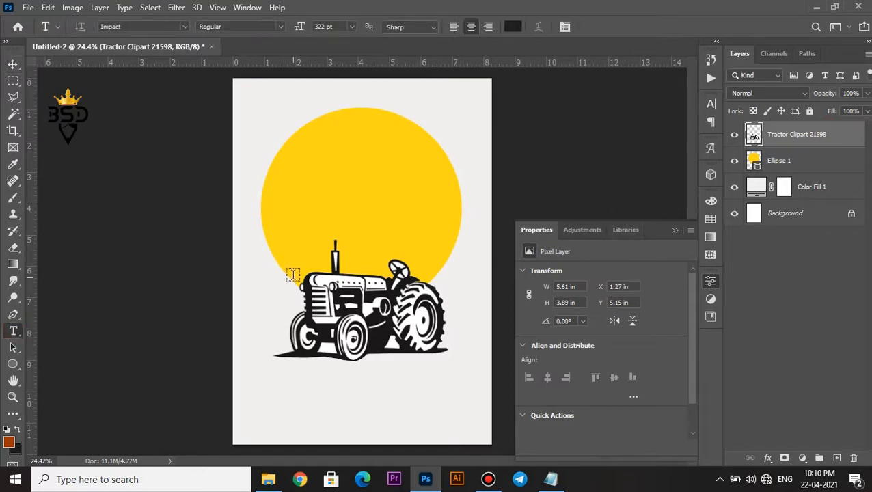
pyautogui.click(336, 203)
pyautogui.write('1')
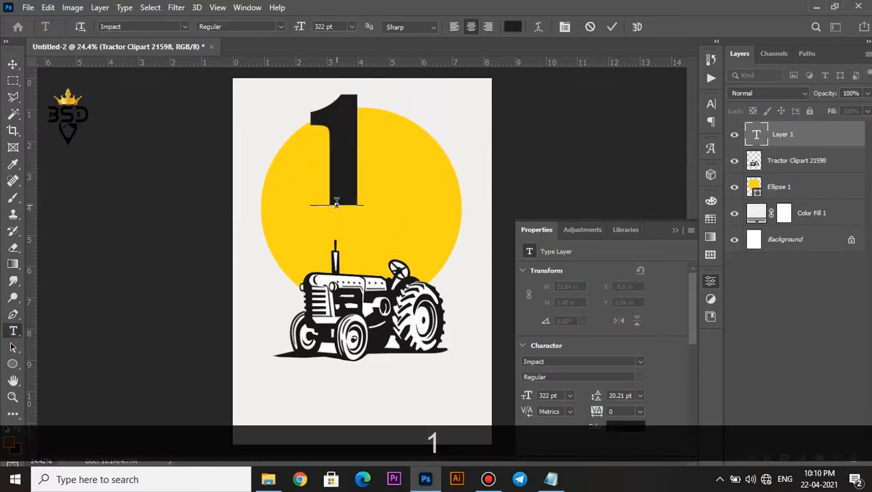
pyautogui.hotkey('ctrl', 'a')
pyautogui.click(565, 27)
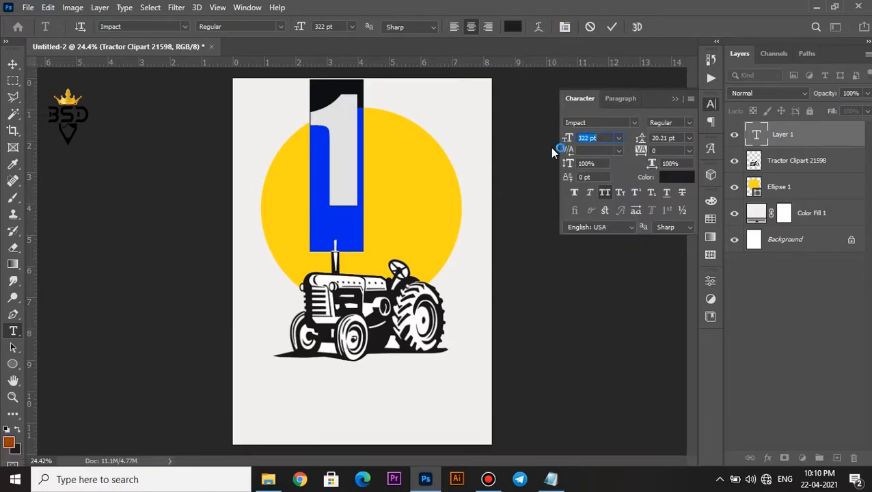
pyautogui.click(611, 26)
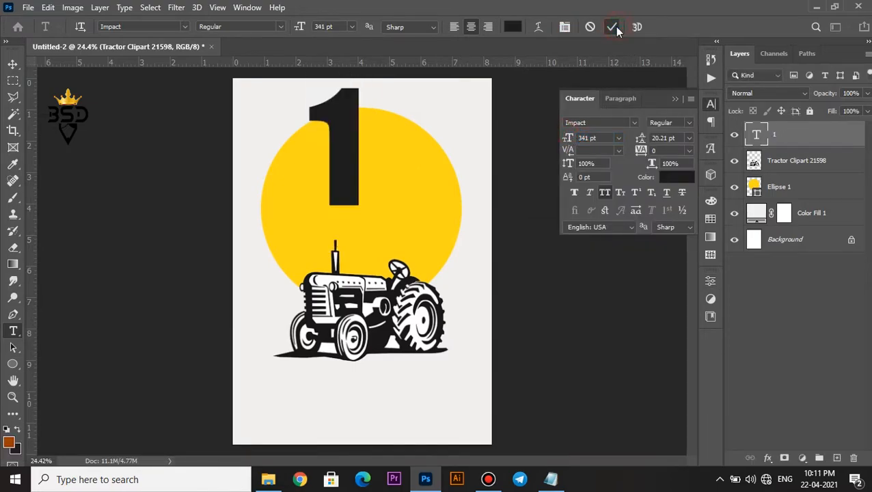
# Move the number 1 to the middle of the circle and place its layer beneath the tractor layer
pyautogui.press('v')
pyautogui.moveTo(350, 147); pyautogui.dragTo(367, 224)
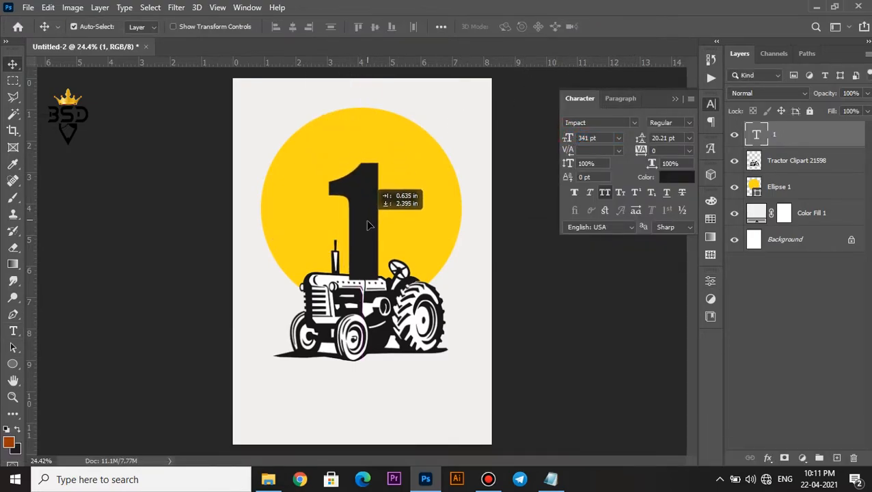
pyautogui.moveTo(777, 148); pyautogui.dragTo(779, 167)
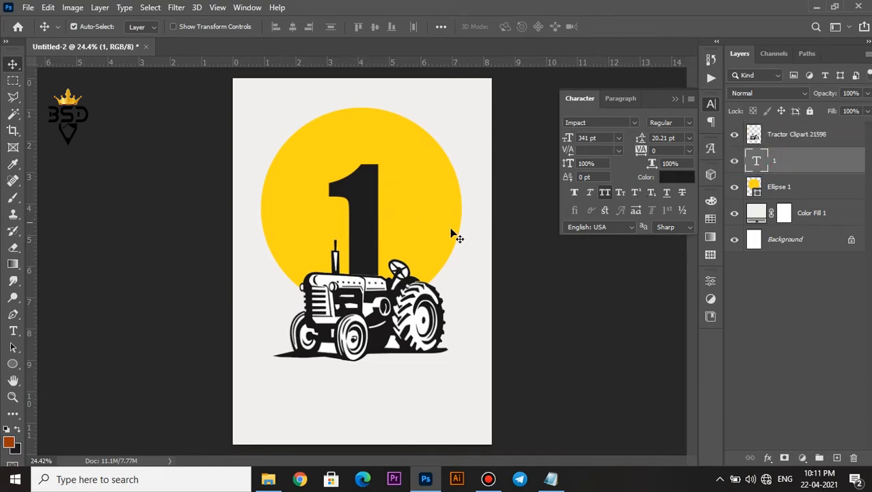
# Scale the number 1 up to 123% and position it centrally in the circle, rising from behind the tractor's hood
pyautogui.scroll(3, 360, 189)
pyautogui.scroll(5, 373, 237)
pyautogui.scroll(-3, 373, 237)
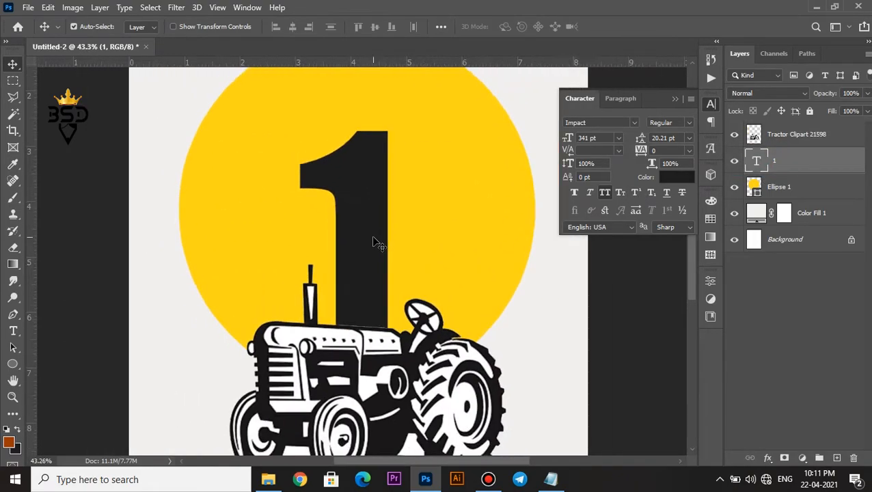
pyautogui.hotkey('ctrl', 't')
pyautogui.scroll(-1, 373, 239)
pyautogui.moveTo(390, 146); pyautogui.dragTo(396, 125)
pyautogui.moveTo(369, 205); pyautogui.dragTo(368, 186)
pyautogui.moveTo(396, 107); pyautogui.dragTo(398, 103)
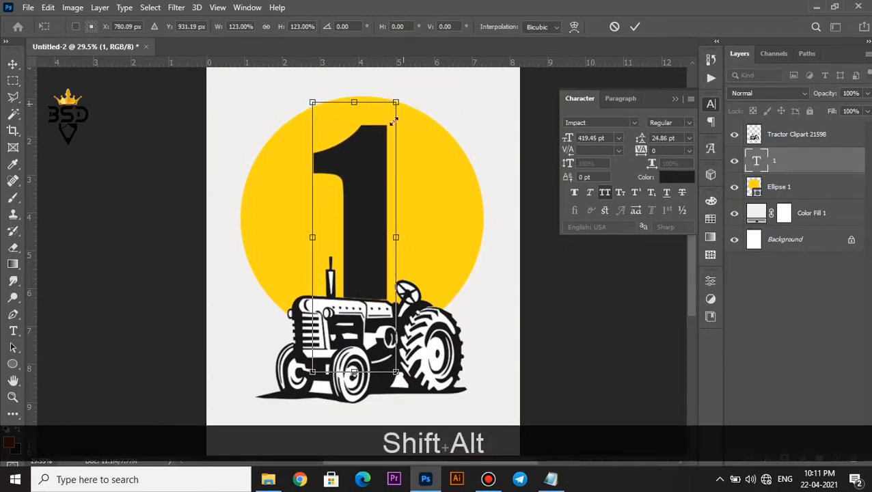
pyautogui.moveTo(353, 188); pyautogui.dragTo(347, 191)
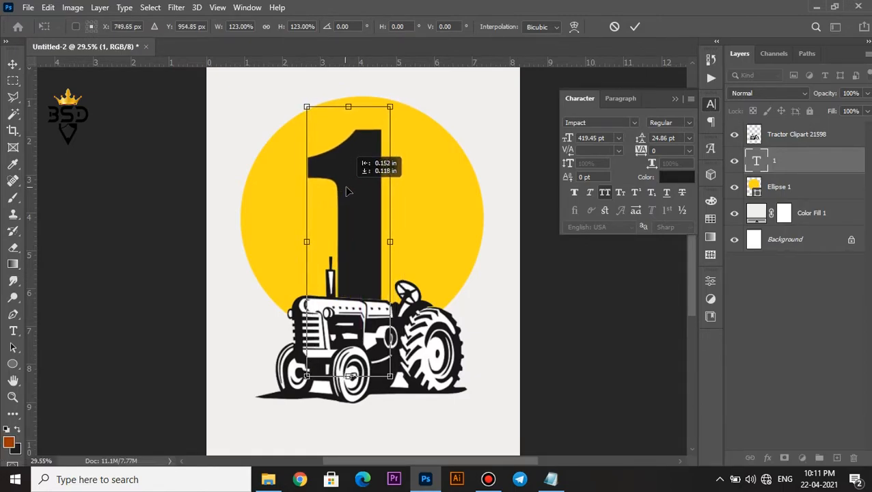
pyautogui.moveTo(366, 222); pyautogui.dragTo(378, 224)
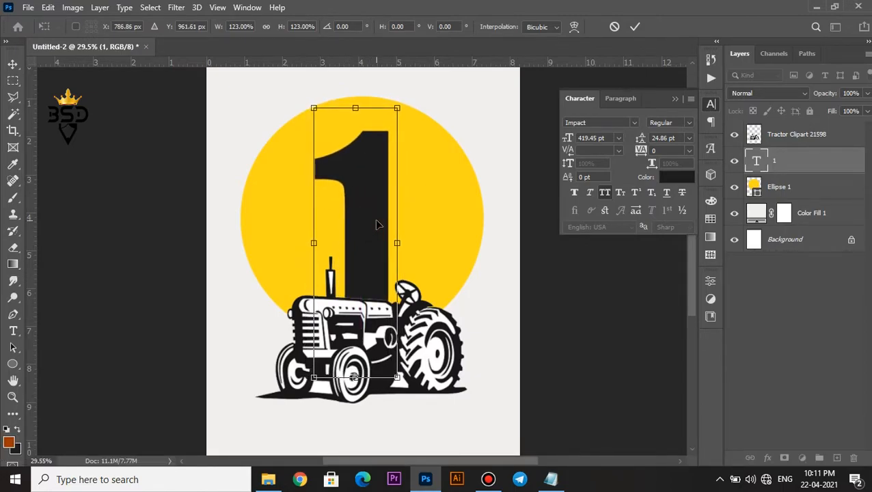
pyautogui.press('Return')
pyautogui.scroll(-1, 374, 226)
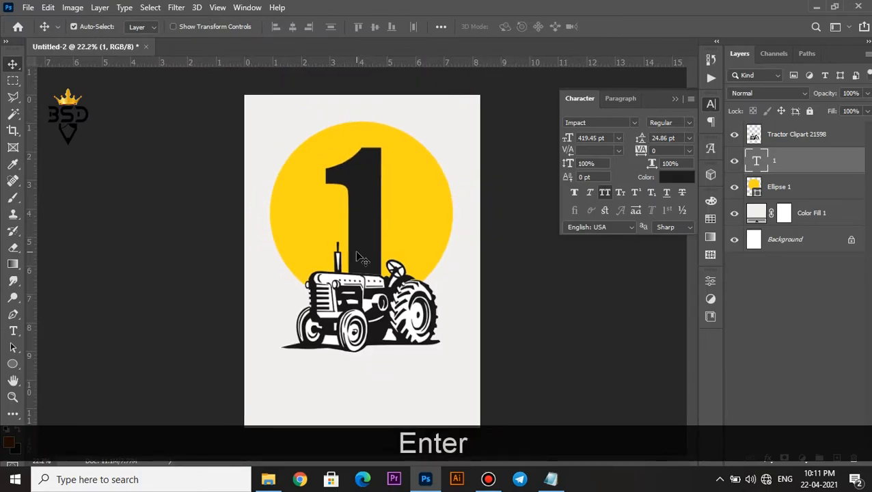
# On the tractor layer, delete the white areas between the steering wheel's spokes using the Magic Wand
pyautogui.scroll(2, 360, 248)
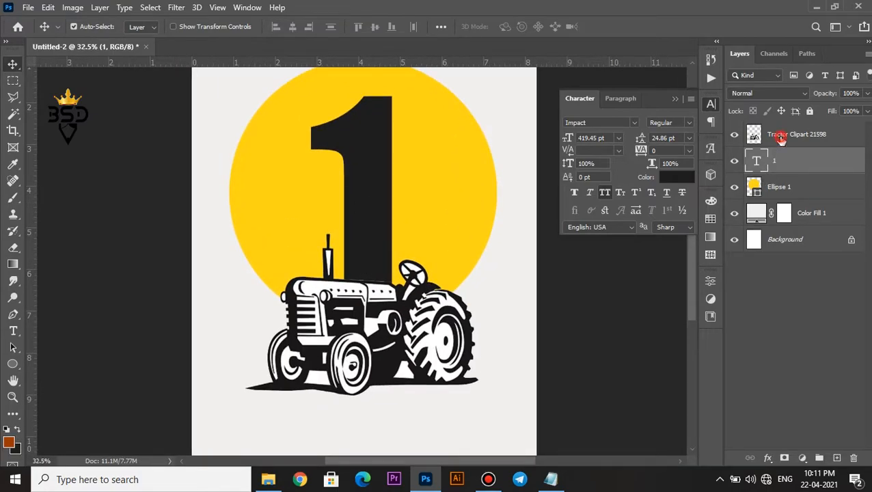
pyautogui.click(781, 135)
pyautogui.scroll(2, 555, 273)
pyautogui.press('w')
pyautogui.click(364, 272)
pyautogui.press('Delete')
pyautogui.click(354, 270)
pyautogui.press('Delete')
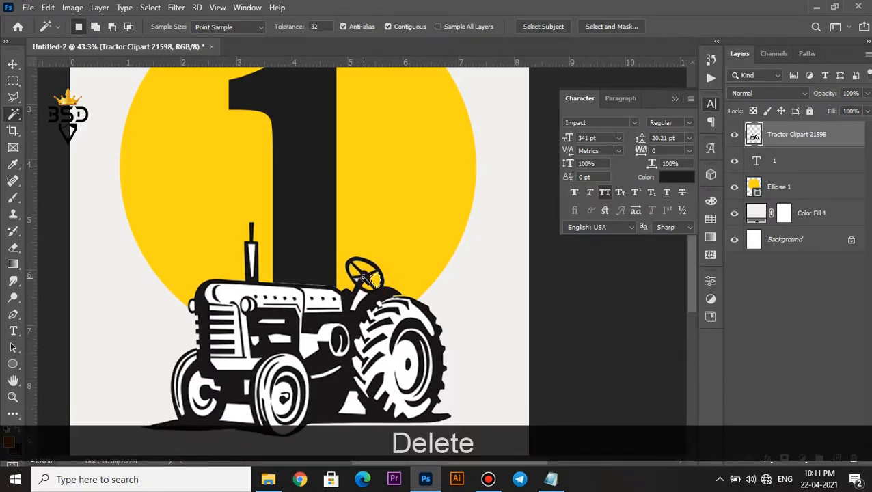
pyautogui.scroll(4, 360, 279)
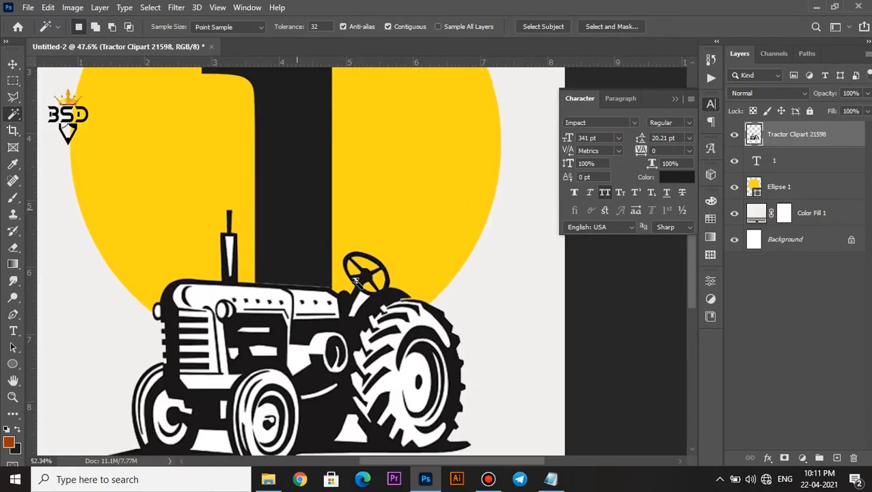
pyautogui.press('Delete')
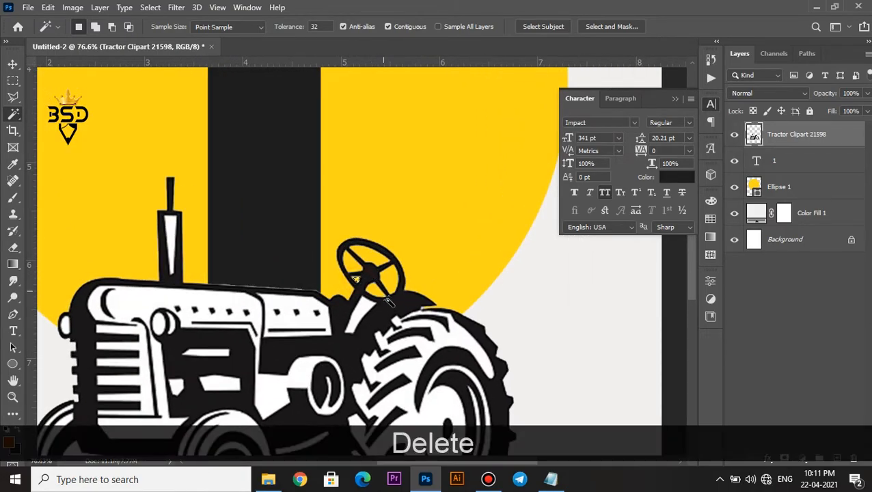
# Select the tractor's black areas and fill them with the background colour #1b191a sampled from the tractor
pyautogui.click(389, 308)
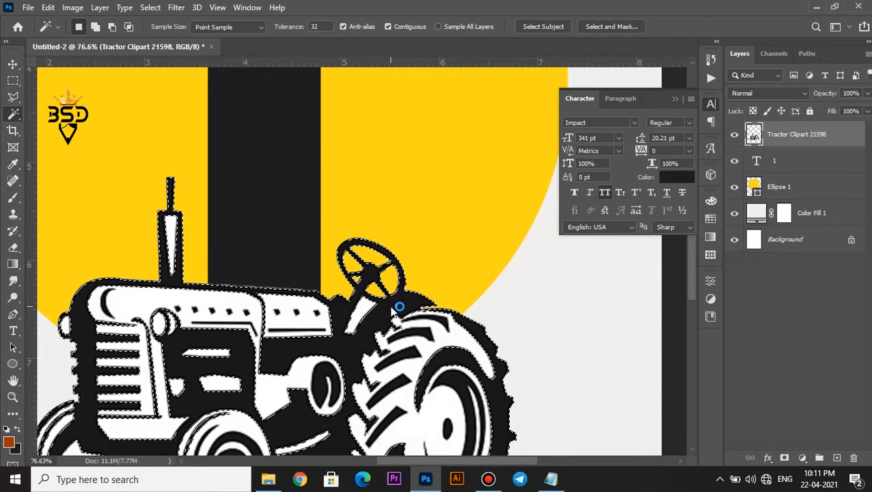
pyautogui.click(19, 447)
pyautogui.click(229, 343)
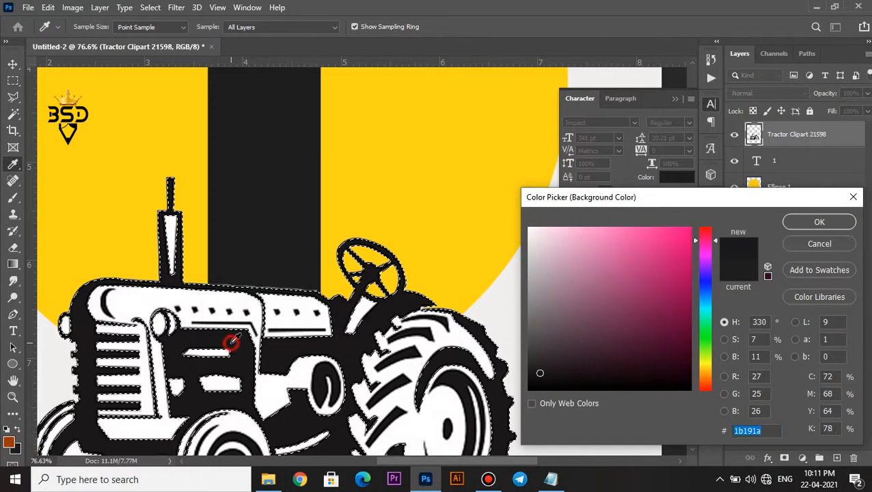
pyautogui.click(794, 222)
pyautogui.hotkey('ctrl', 'BackSpace')
pyautogui.hotkey('ctrl', 'd')
# Hide the number 1 text layer
pyautogui.scroll(-5, 355, 300)
pyautogui.scroll(1, 311, 304)
pyautogui.moveTo(288, 307); pyautogui.dragTo(328, 275)
pyautogui.scroll(2, 329, 274)
pyautogui.scroll(-4, 328, 275)
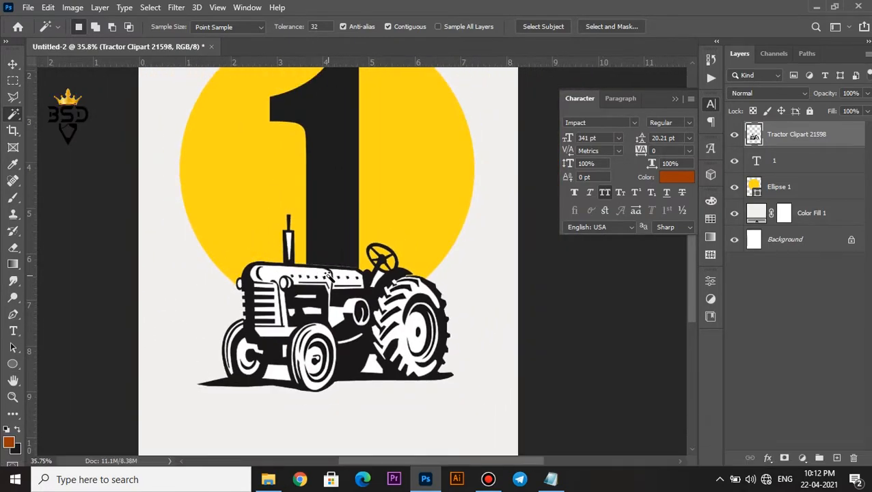
pyautogui.press('v')
pyautogui.press('space')
pyautogui.scroll(3, 369, 205)
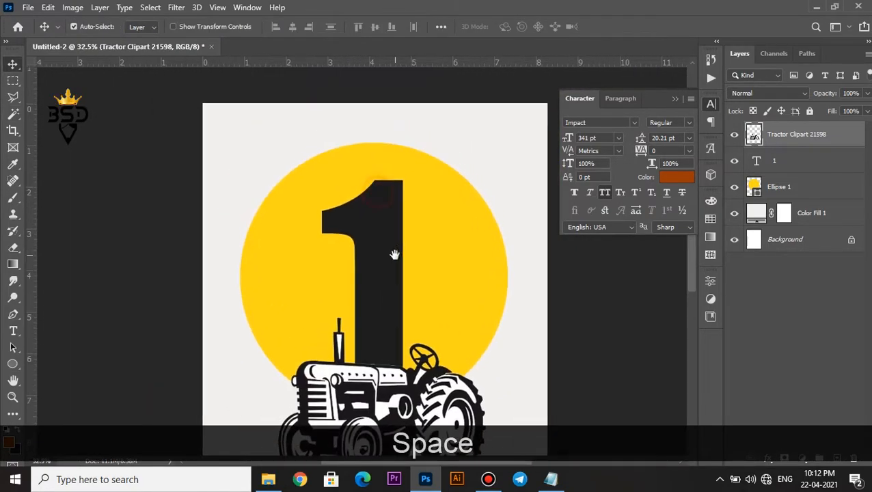
pyautogui.click(734, 161)
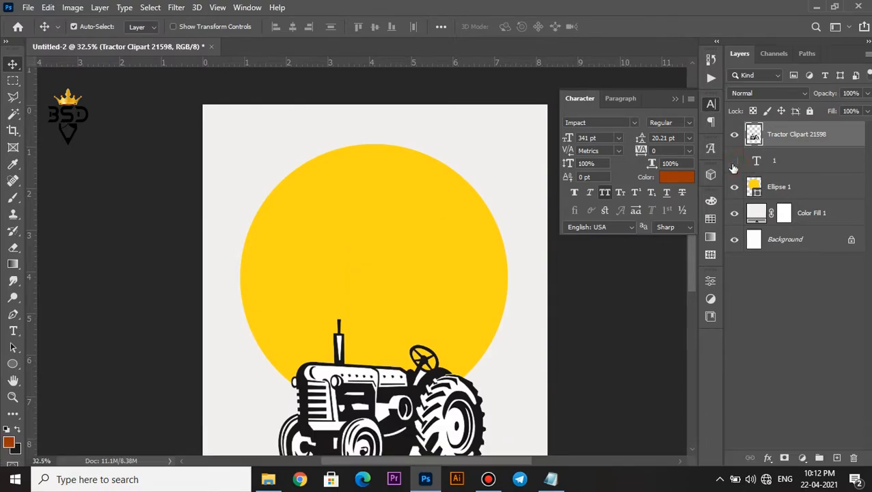
# Add the text MAY near the poster's upper edge in Impact at 118 pt
pyautogui.press('t')
pyautogui.click(343, 157)
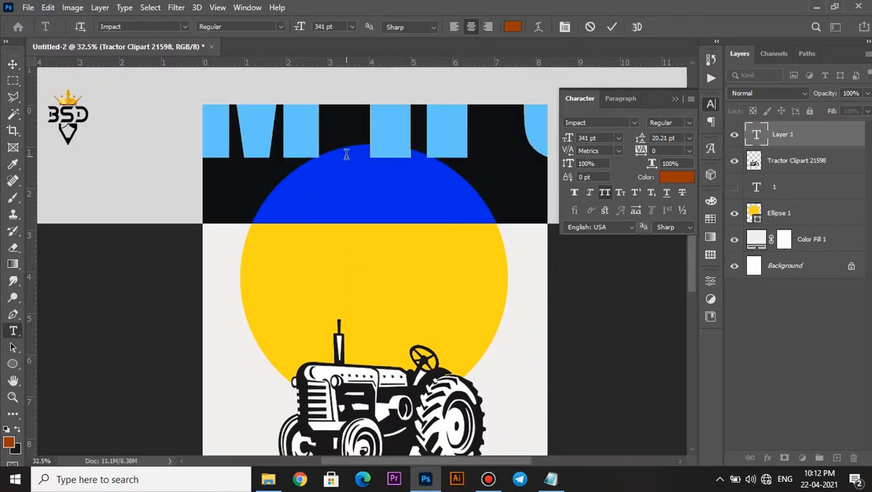
pyautogui.write('MAY')
pyautogui.hotkey('ctrl', 'a')
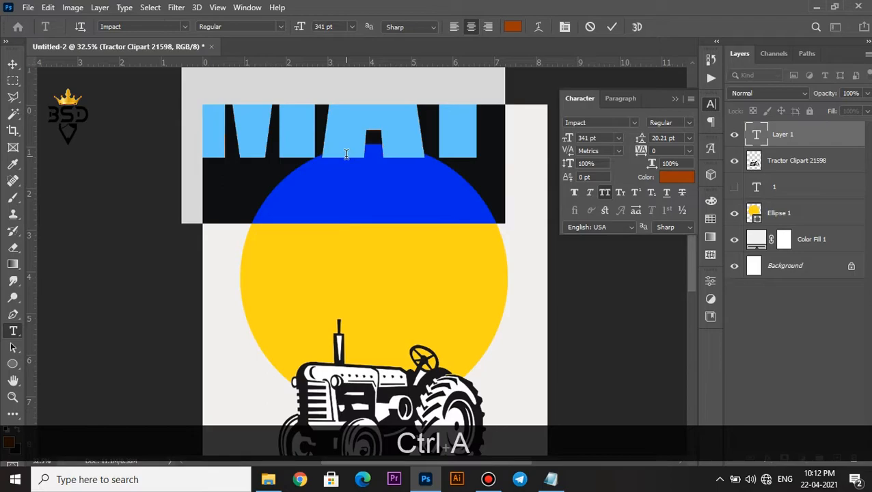
pyautogui.moveTo(569, 138); pyautogui.dragTo(424, 149)
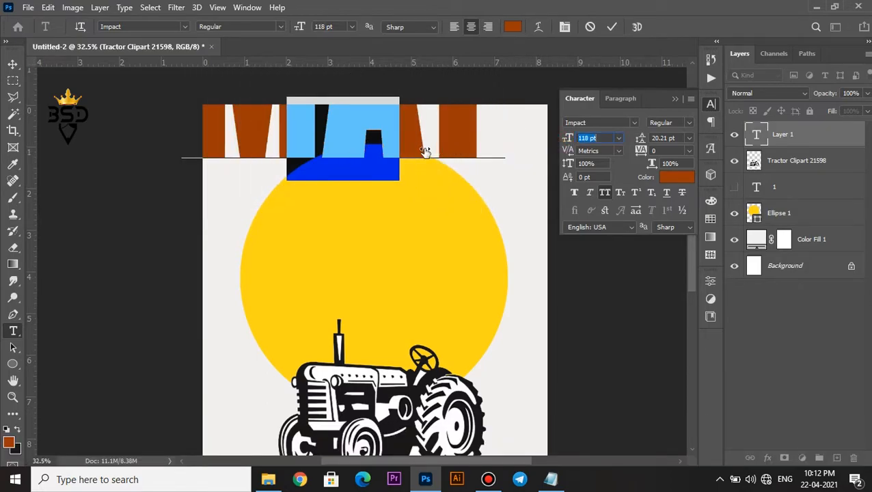
# Colour the MAY text with the yellow sampled from the circle
pyautogui.click(676, 177)
pyautogui.click(414, 216)
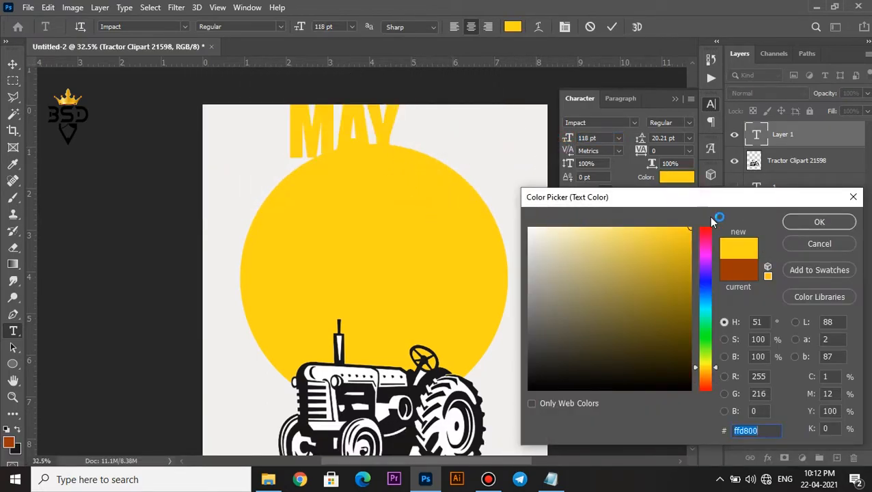
pyautogui.click(807, 223)
pyautogui.click(611, 26)
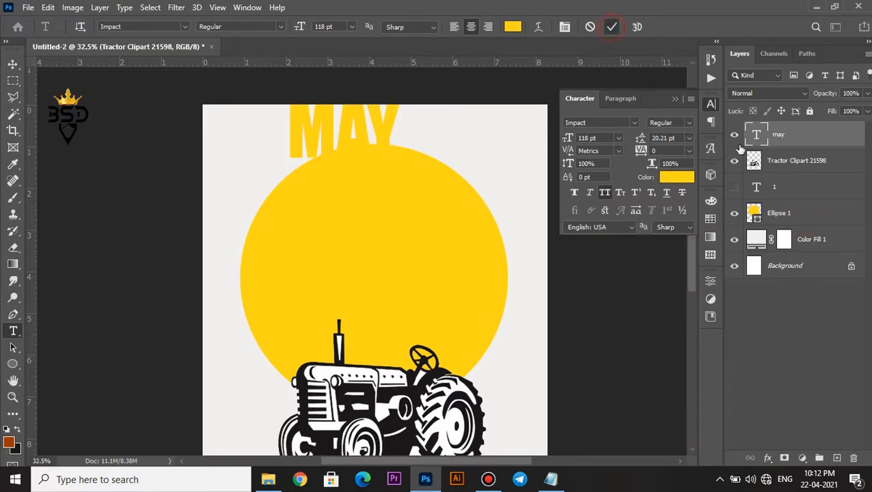
# Show the number 1 layer and scale MAY down to about 34.65 pt to fit on the numeral's upper part
pyautogui.click(735, 187)
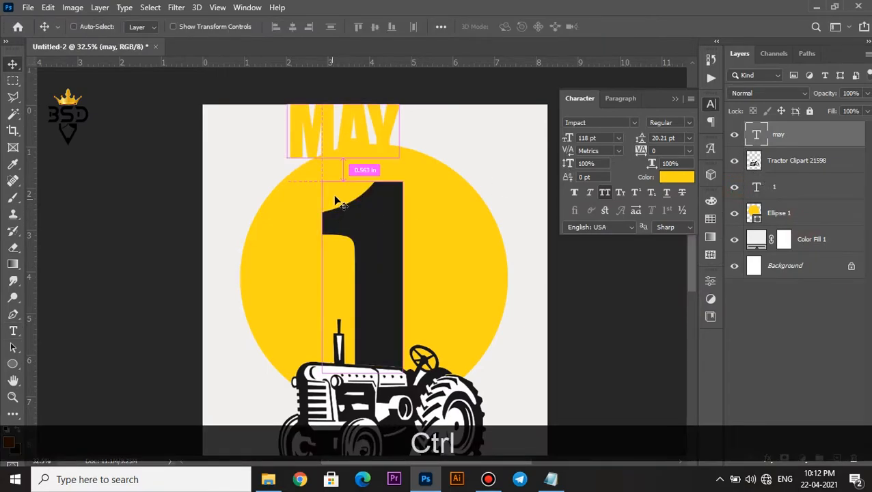
pyautogui.hotkey('ctrl', 't')
pyautogui.moveTo(368, 137); pyautogui.dragTo(387, 221)
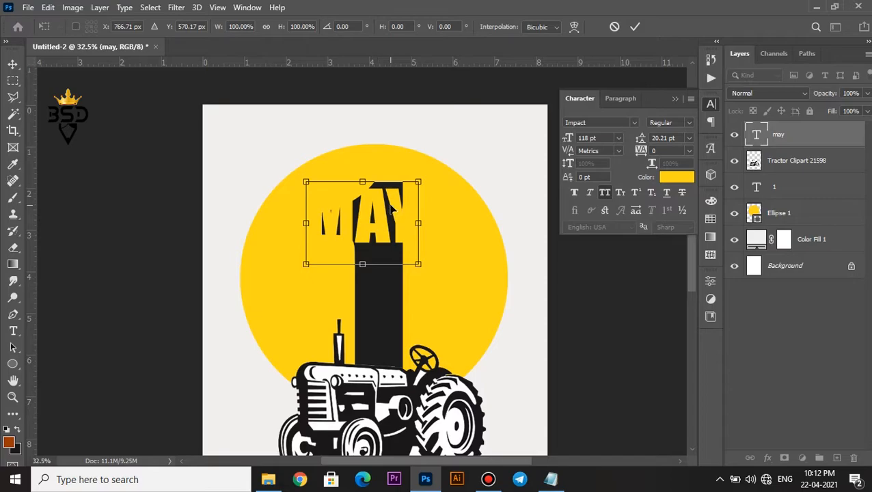
pyautogui.moveTo(421, 179); pyautogui.dragTo(376, 224)
pyautogui.press('Return')
# Enlarge the number 1 to about 475 pt, keeping its base behind the tractor's hood
pyautogui.click(769, 183)
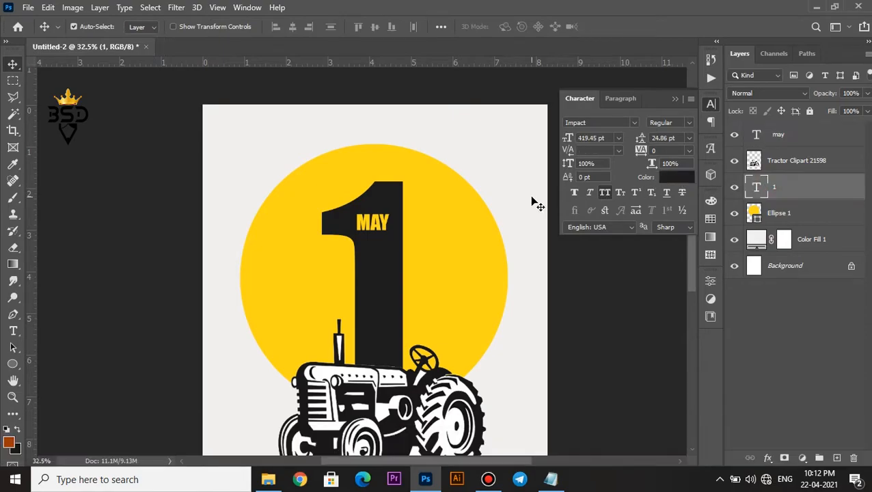
pyautogui.hotkey('ctrl', 't')
pyautogui.moveTo(413, 156); pyautogui.dragTo(432, 141)
pyautogui.moveTo(392, 183); pyautogui.dragTo(392, 193)
pyautogui.press('Return')
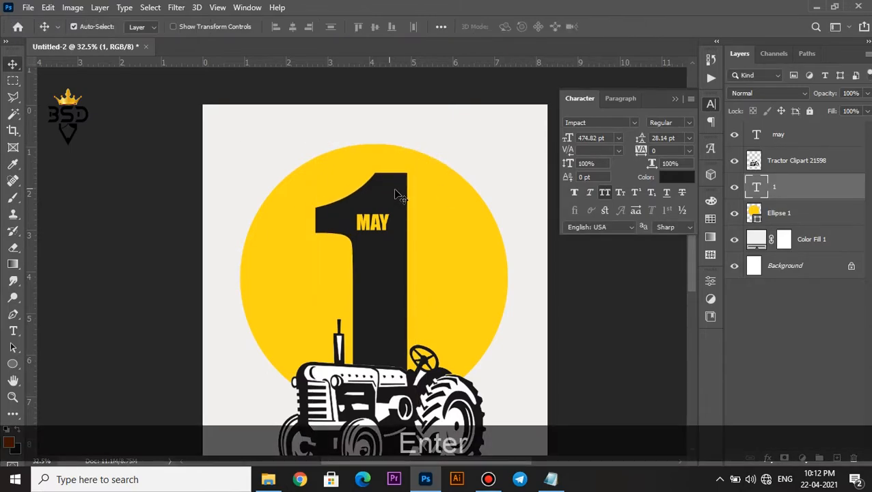
# Move MAY slightly up and right to centre it across the stem of the enlarged number 1
pyautogui.click(779, 140)
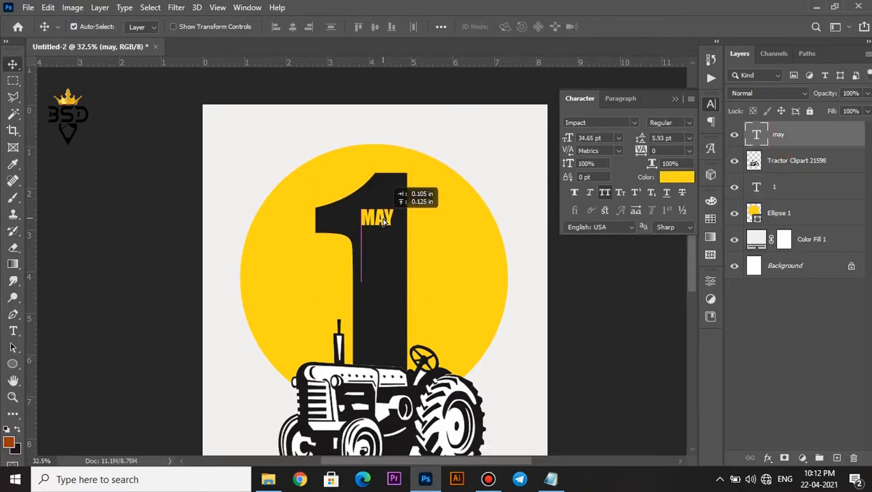
pyautogui.scroll(-3, 374, 245)
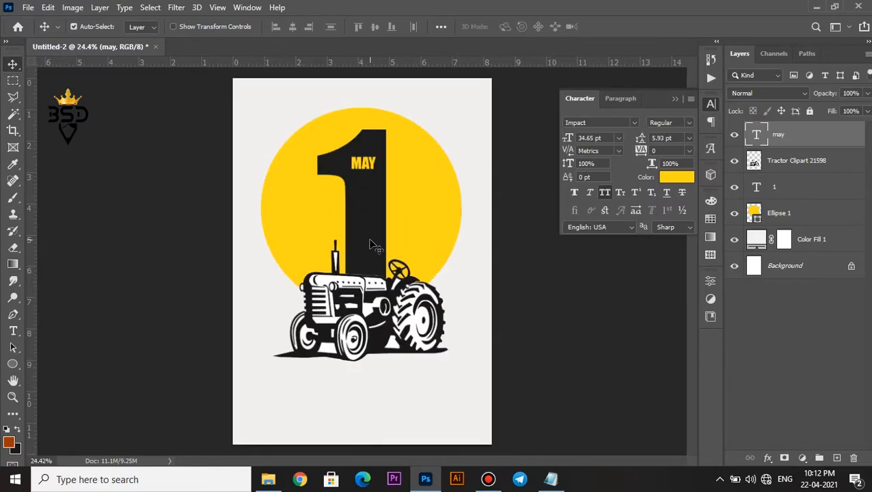
pyautogui.scroll(1, 359, 166)
pyautogui.press('space')
pyautogui.moveTo(359, 165); pyautogui.dragTo(362, 213)
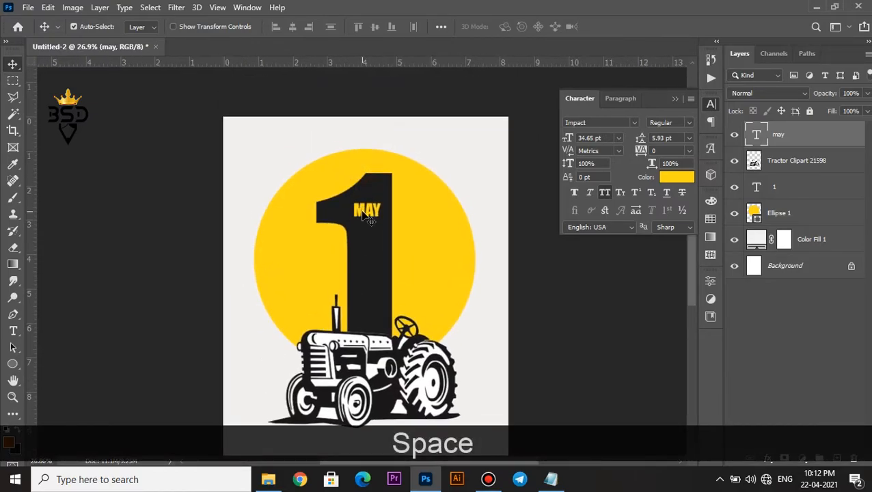
# Place the cloud_PNG24 image at 32.13% over the circle's left side and move its layer directly above the Ellipse 1 layer
pyautogui.click(268, 479)
pyautogui.click(209, 120)
pyautogui.moveTo(203, 119); pyautogui.dragTo(312, 220)
pyautogui.moveTo(507, 224); pyautogui.dragTo(456, 247)
pyautogui.moveTo(394, 277); pyautogui.dragTo(321, 215)
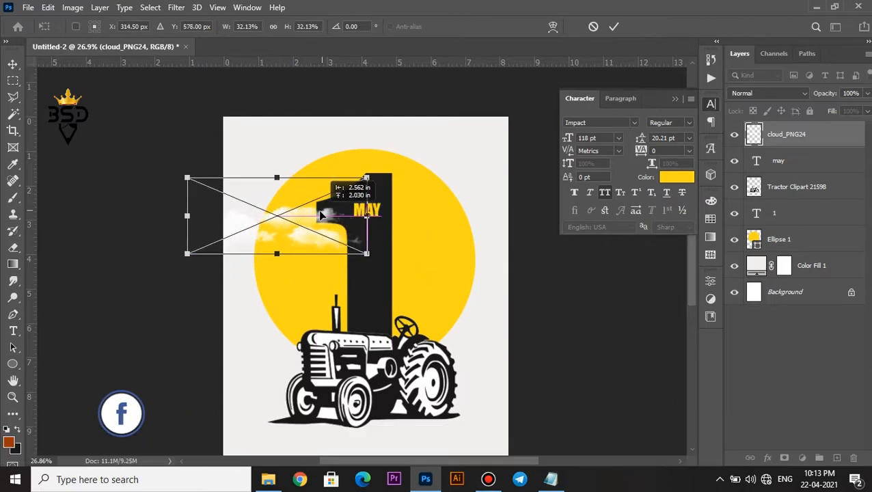
pyautogui.click(616, 27)
pyautogui.moveTo(786, 137); pyautogui.dragTo(769, 225)
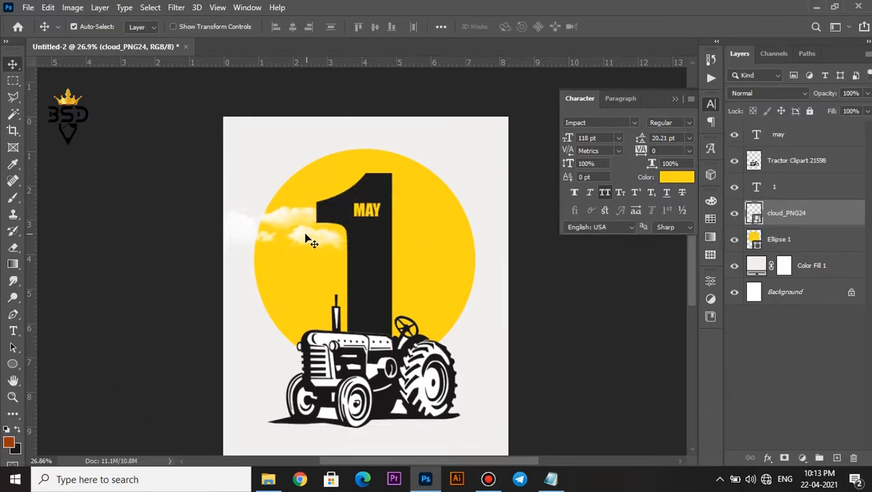
# Duplicate the cloud onto the circle's upper-right edge and scale the copy down to about 25%
pyautogui.scroll(3, 305, 238)
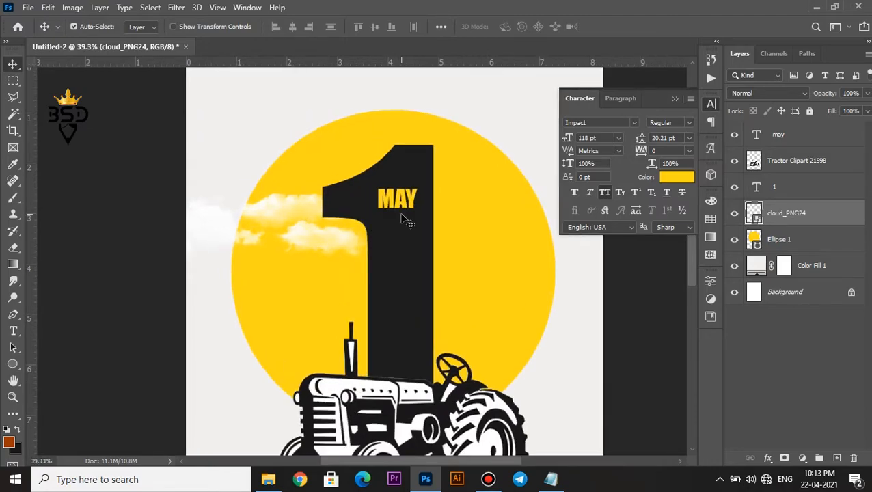
pyautogui.moveTo(298, 236); pyautogui.dragTo(435, 122)
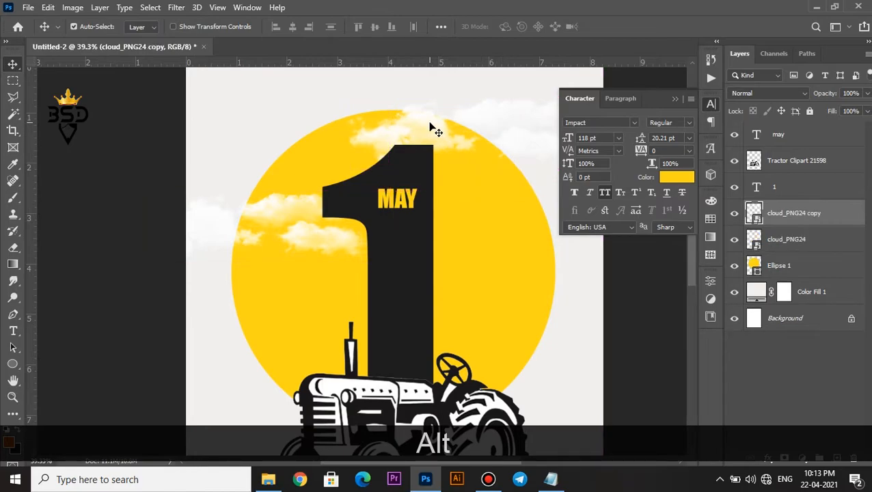
pyautogui.hotkey('ctrl', 't')
pyautogui.scroll(-1, 438, 103)
pyautogui.moveTo(353, 163); pyautogui.dragTo(473, 116)
pyautogui.press('Return')
pyautogui.click(675, 99)
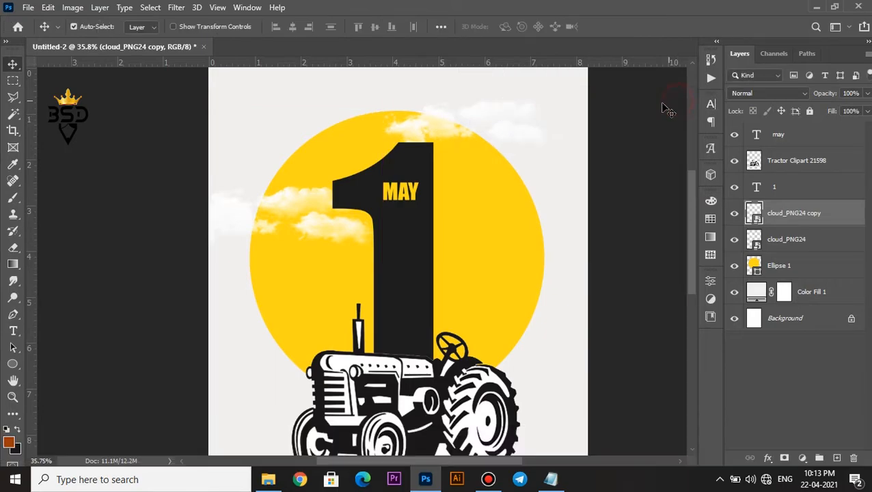
# Duplicate the smaller cloud, flip the copy horizontally and position it over the circle's right side, lower than the MAY text
pyautogui.moveTo(413, 128); pyautogui.dragTo(467, 214)
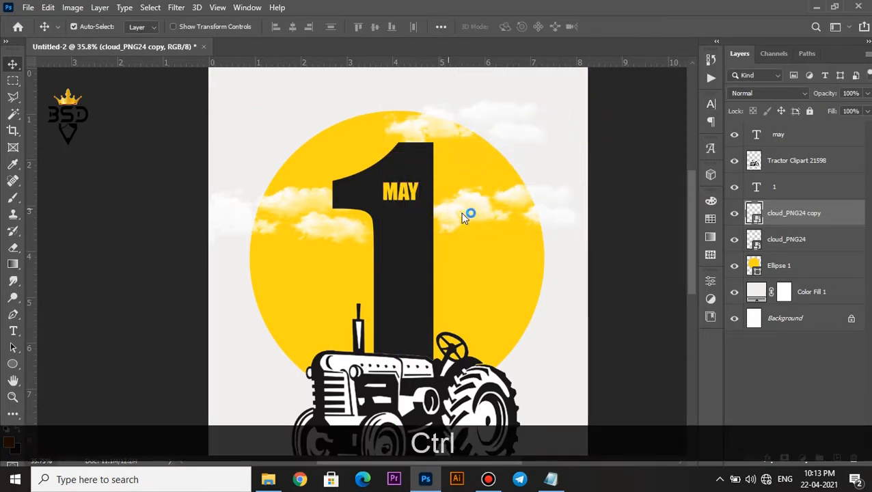
pyautogui.hotkey('ctrl', 't')
pyautogui.rightClick(495, 213)
pyautogui.click(555, 414)
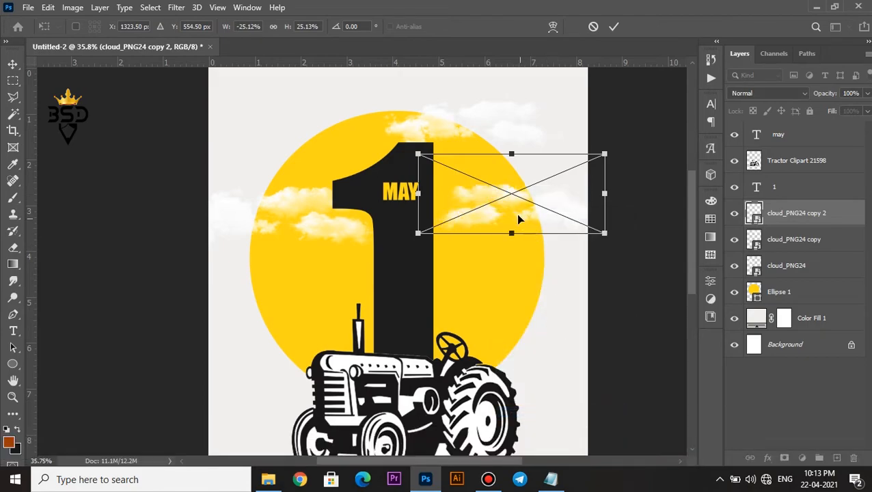
pyautogui.moveTo(518, 212); pyautogui.dragTo(518, 240)
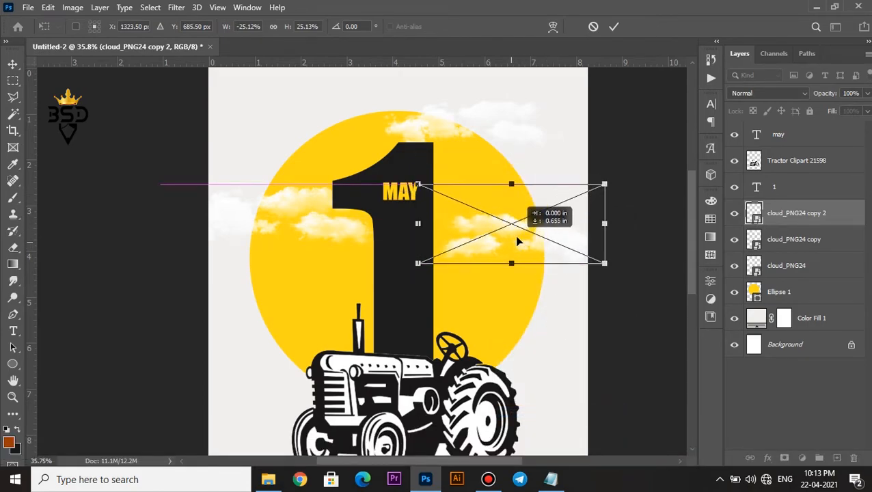
pyautogui.click(613, 27)
# Move the original cloud on the circle's left side slightly upward
pyautogui.rightClick(290, 199)
pyautogui.click(294, 203)
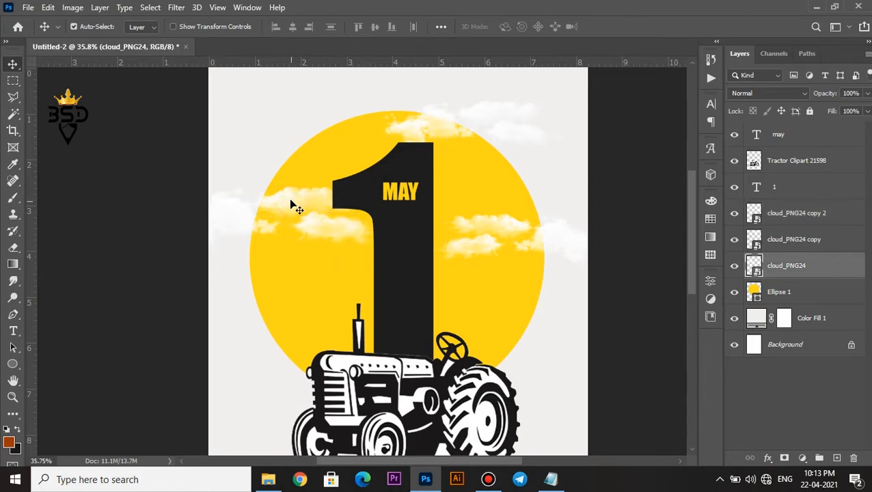
pyautogui.moveTo(291, 207); pyautogui.dragTo(292, 197)
pyautogui.scroll(-1, 389, 252)
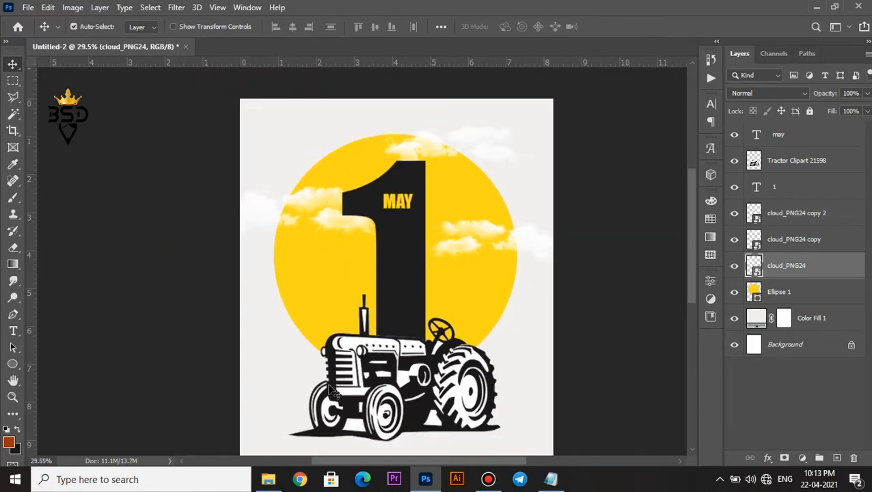
# Place the birds-png-image1-birds-flying image, scale it down to a small flock and position it over the circle's upper-left edge
pyautogui.click(265, 481)
pyautogui.moveTo(136, 117); pyautogui.dragTo(319, 184)
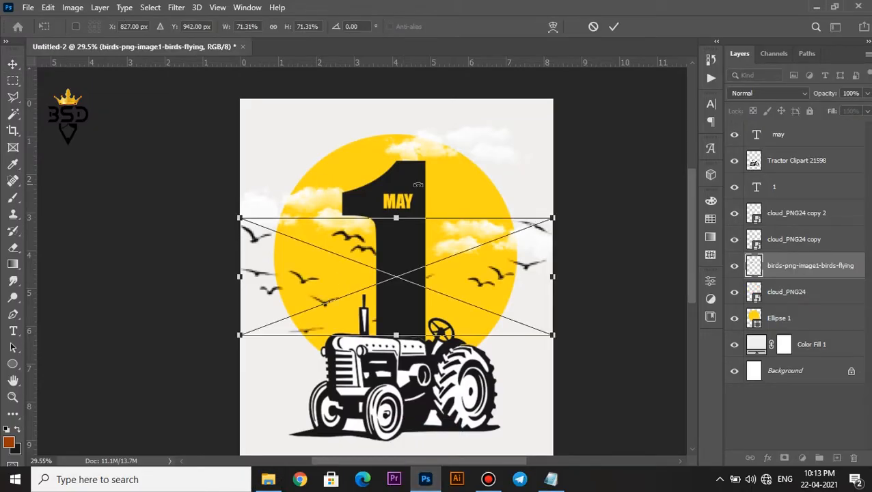
pyautogui.moveTo(555, 214); pyautogui.dragTo(400, 137)
pyautogui.moveTo(374, 157); pyautogui.dragTo(360, 155)
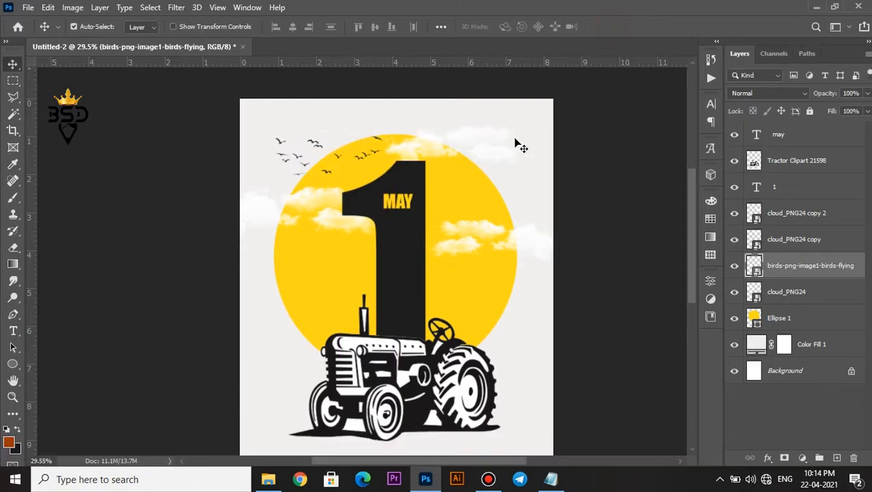
pyautogui.hotkey('ctrl', 't')
pyautogui.moveTo(274, 128); pyautogui.dragTo(287, 137)
pyautogui.press('Return')
pyautogui.hotkey('ctrl', '0')
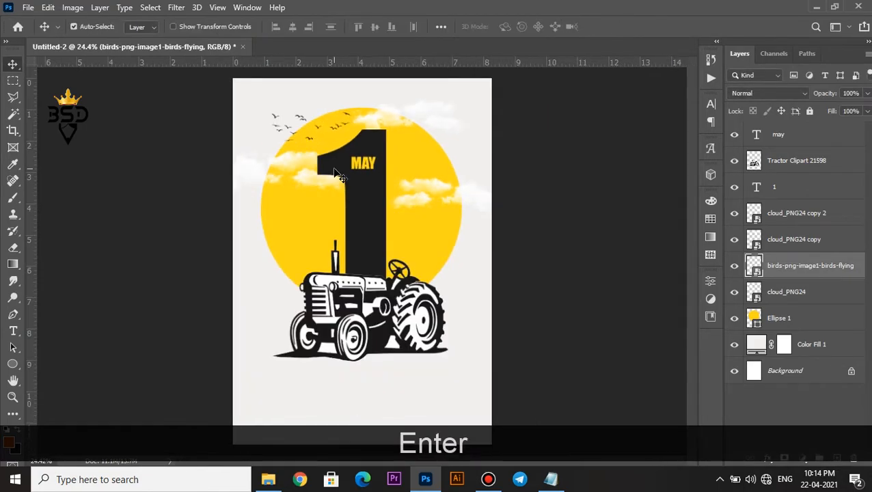
# Add the text WORKER'S DAY in the empty area below the tractor
pyautogui.scroll(2, 383, 271)
pyautogui.scroll(3, 436, 347)
pyautogui.press('space')
pyautogui.moveTo(417, 355); pyautogui.dragTo(467, 223)
pyautogui.scroll(2, 417, 293)
pyautogui.moveTo(419, 298); pyautogui.dragTo(434, 261)
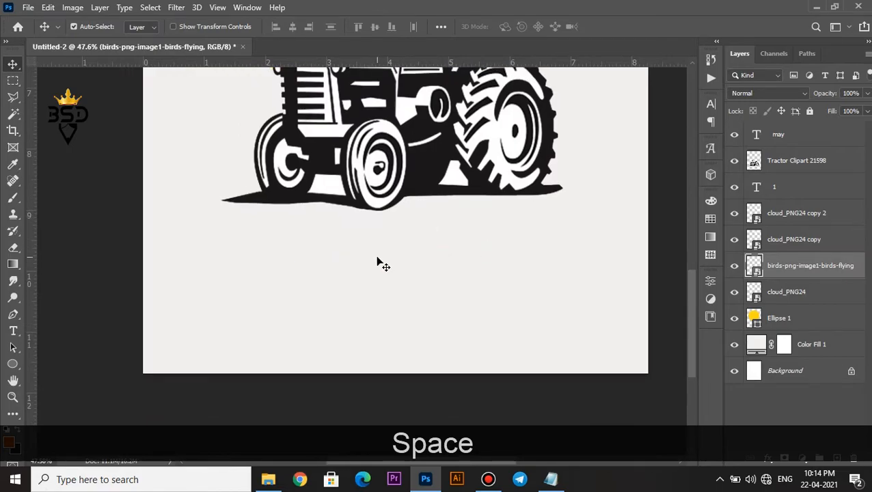
pyautogui.press('t')
pyautogui.click(359, 272)
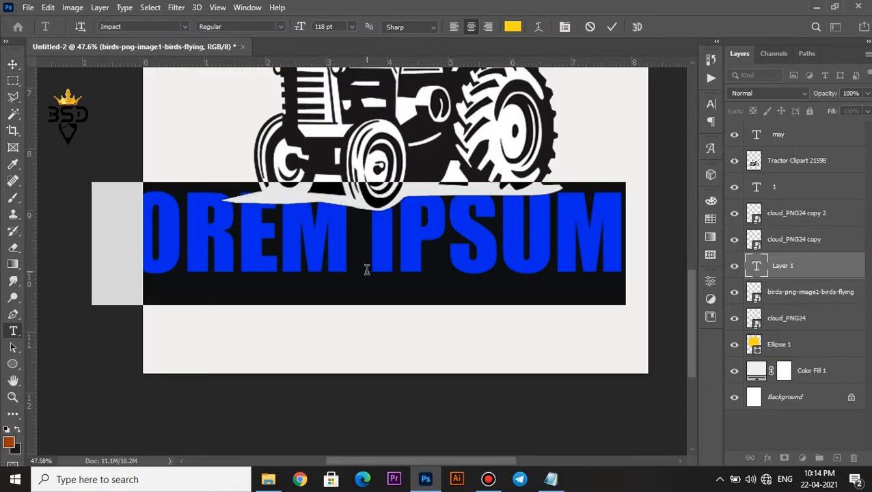
pyautogui.write('WOR')
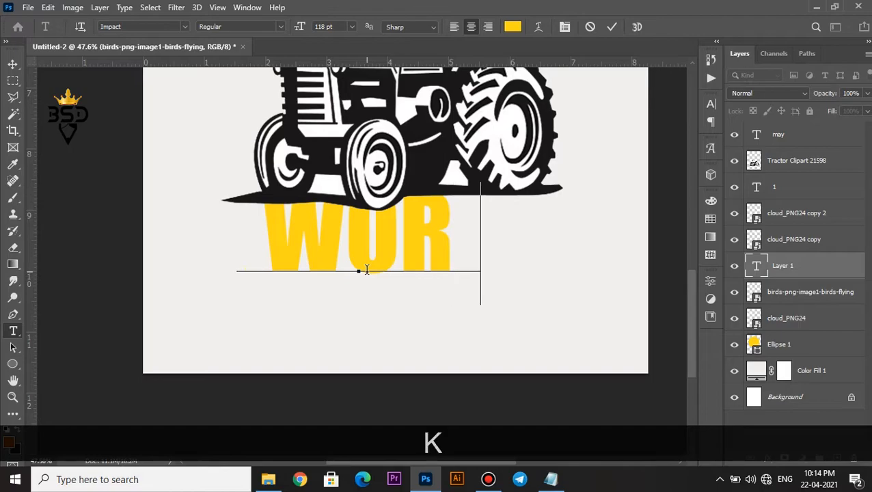
pyautogui.write('KERS DAY')
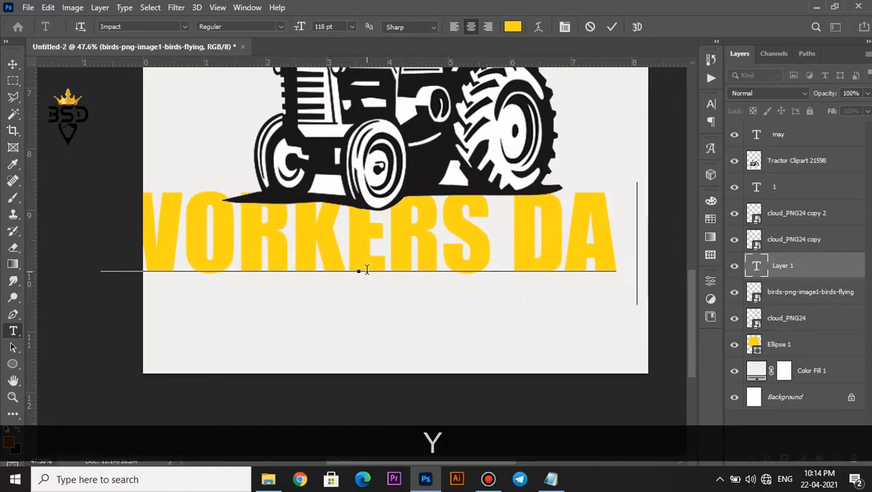
pyautogui.click(419, 219)
pyautogui.write("'")
# Recolour the entire WORKER'S DAY text with the black sampled from the tractor
pyautogui.hotkey('ctrl', 'a')
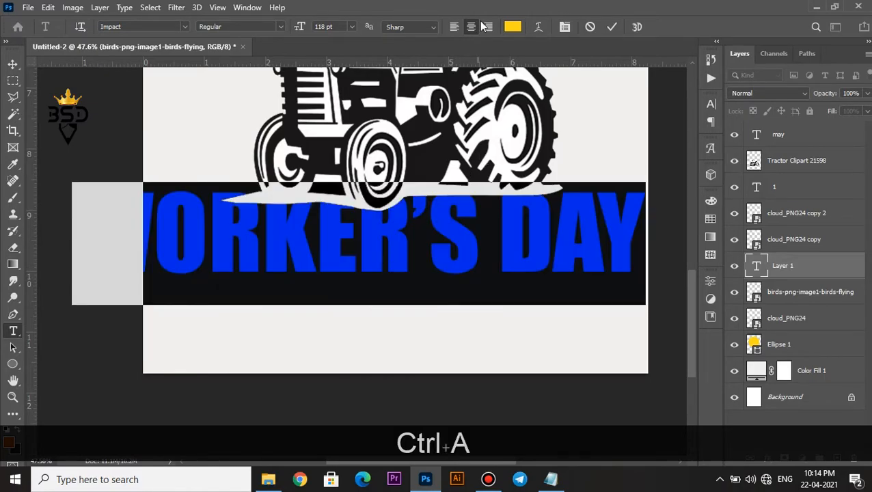
pyautogui.click(517, 29)
pyautogui.click(472, 147)
pyautogui.click(801, 222)
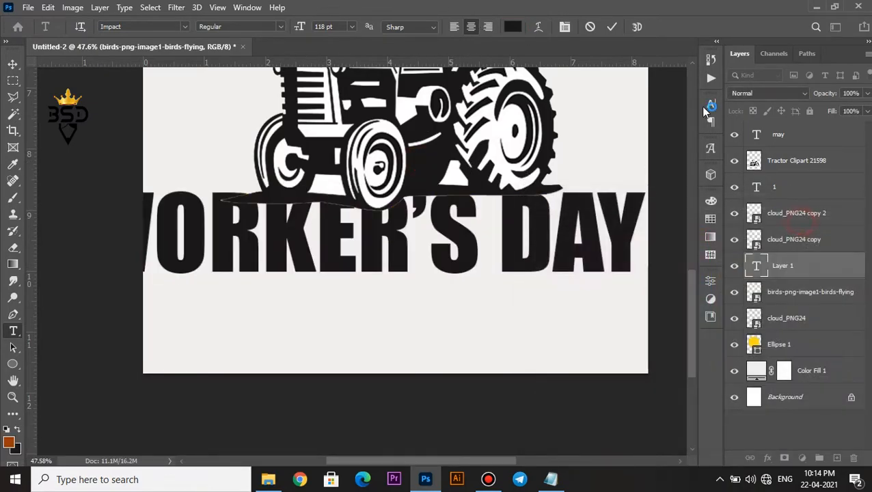
# Set the WORKER'S DAY text to the Bebas Neue font at 61 pt
pyautogui.click(565, 27)
pyautogui.click(634, 122)
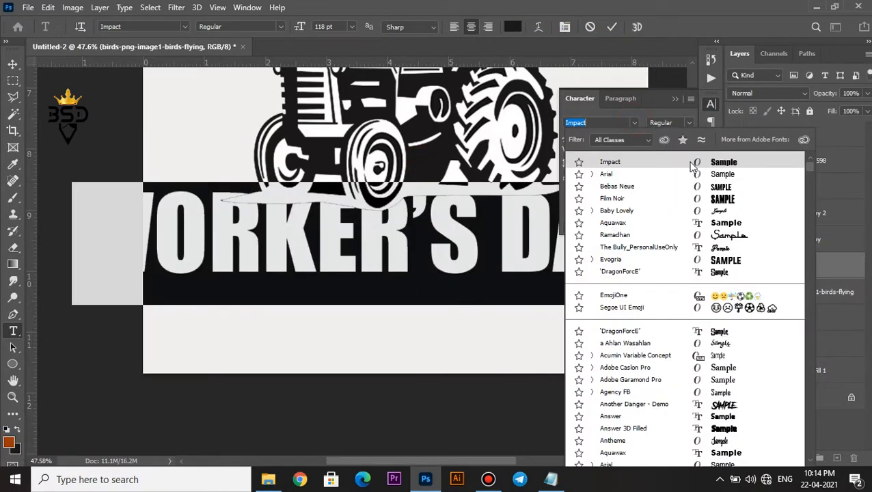
pyautogui.click(617, 186)
pyautogui.moveTo(568, 138); pyautogui.dragTo(533, 146)
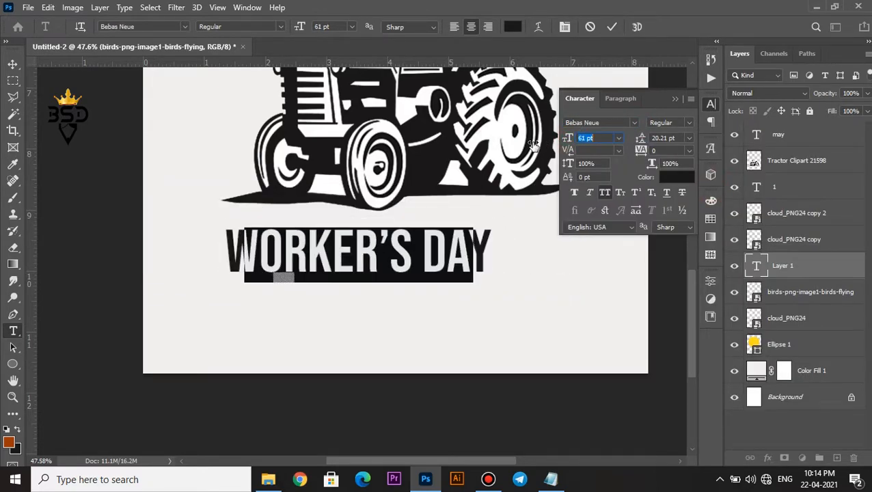
pyautogui.click(611, 28)
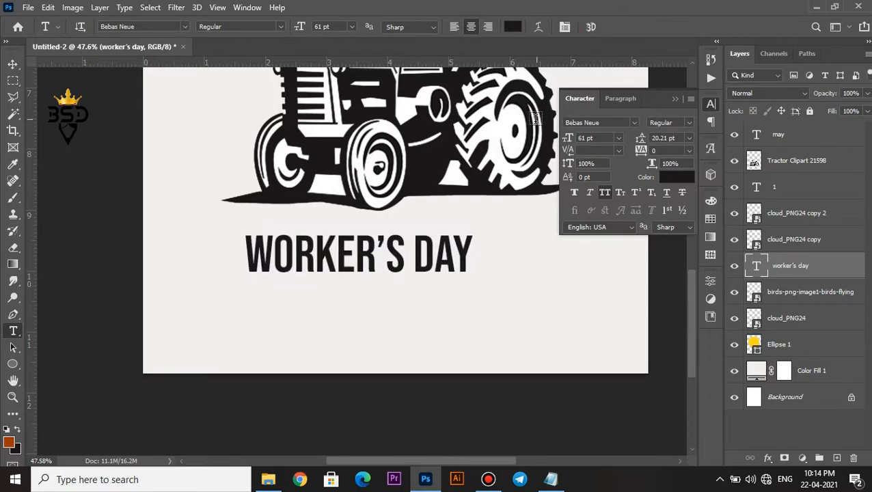
# Position the WORKER'S DAY text centrally on the page below the tractor
pyautogui.press('v')
pyautogui.moveTo(400, 260); pyautogui.dragTo(425, 262)
pyautogui.moveTo(456, 255); pyautogui.dragTo(454, 260)
# Duplicate the WORKER'S DAY text and place the copy slightly above the original, just under the tractor
pyautogui.scroll(-8, 454, 259)
pyautogui.scroll(6, 403, 346)
pyautogui.moveTo(388, 362); pyautogui.dragTo(402, 224)
pyautogui.moveTo(377, 268); pyautogui.dragTo(374, 238)
pyautogui.scroll(3, 369, 264)
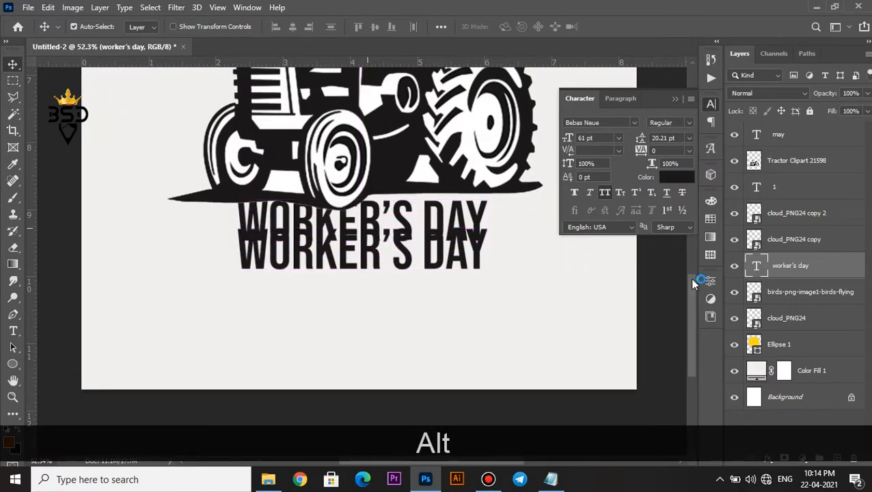
# Replace the wording of the upper WORKER'S DAY copy with "happy"
pyautogui.click(755, 266)
pyautogui.doubleClick(755, 266)
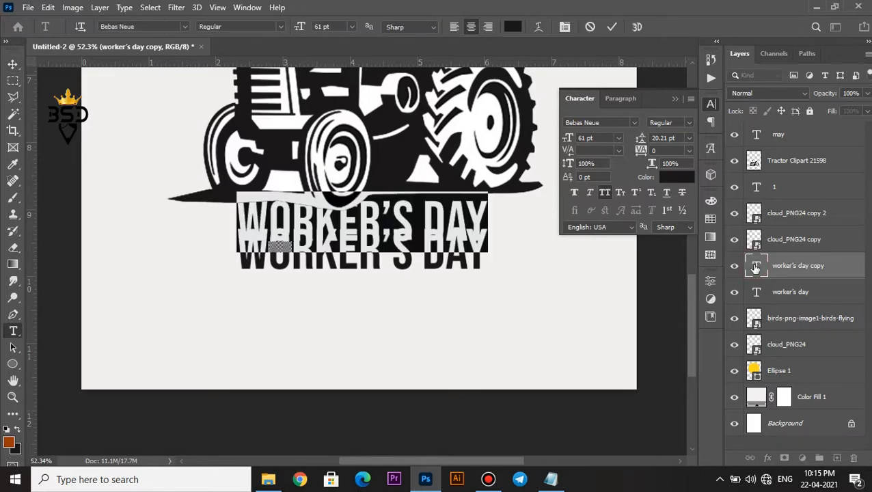
pyautogui.write('happy')
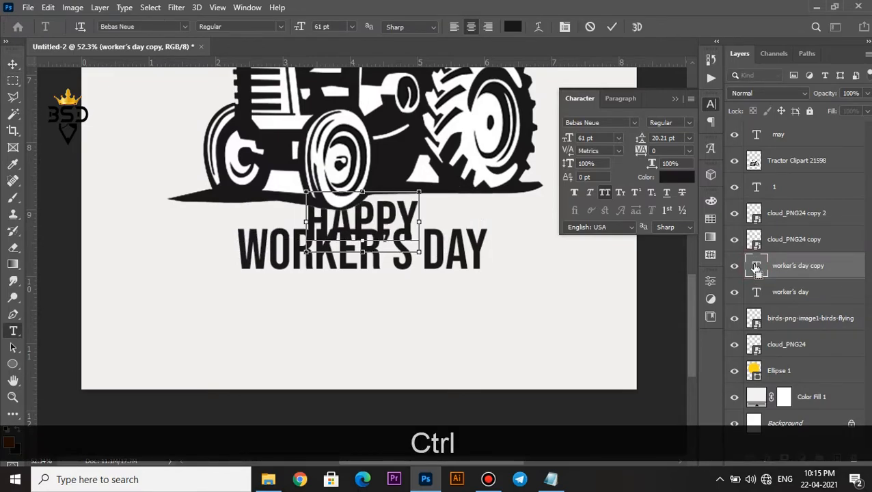
# Format the HAPPY text in Arial at 11 pt with 800 tracking
pyautogui.hotkey('ctrl', 'a')
pyautogui.click(634, 122)
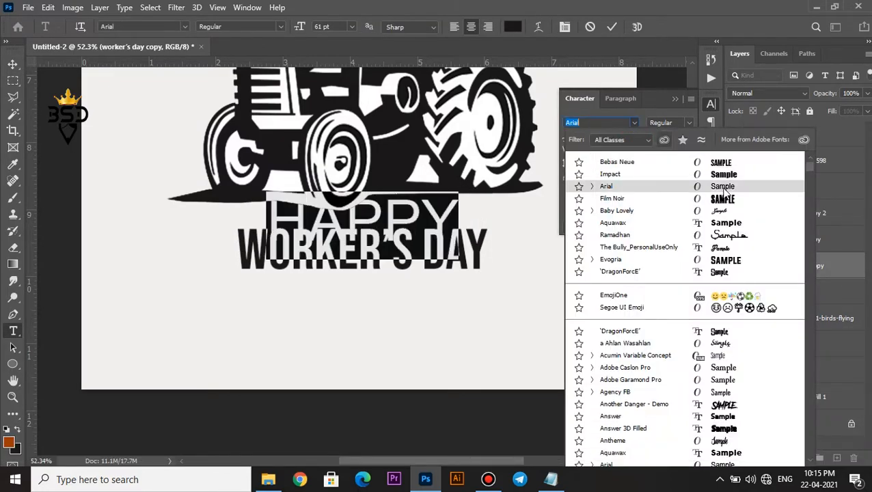
pyautogui.click(595, 189)
pyautogui.moveTo(568, 141); pyautogui.dragTo(540, 140)
pyautogui.moveTo(640, 150); pyautogui.dragTo(664, 150)
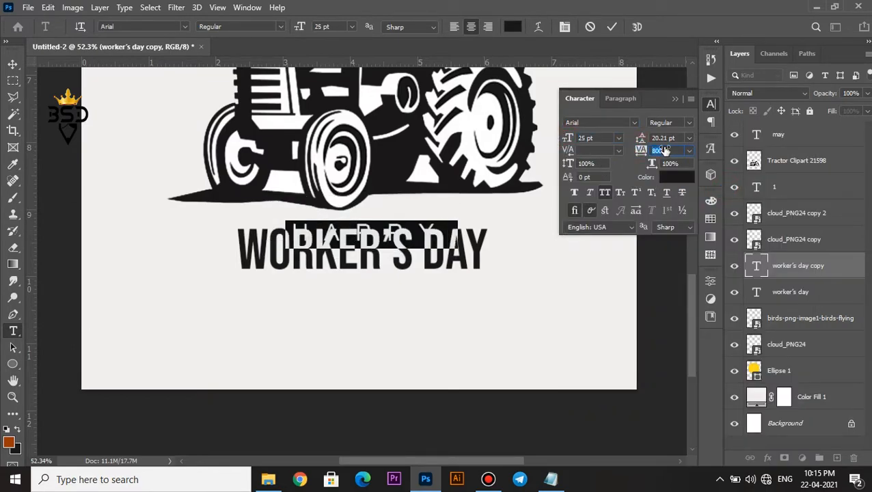
pyautogui.moveTo(568, 138); pyautogui.dragTo(563, 137)
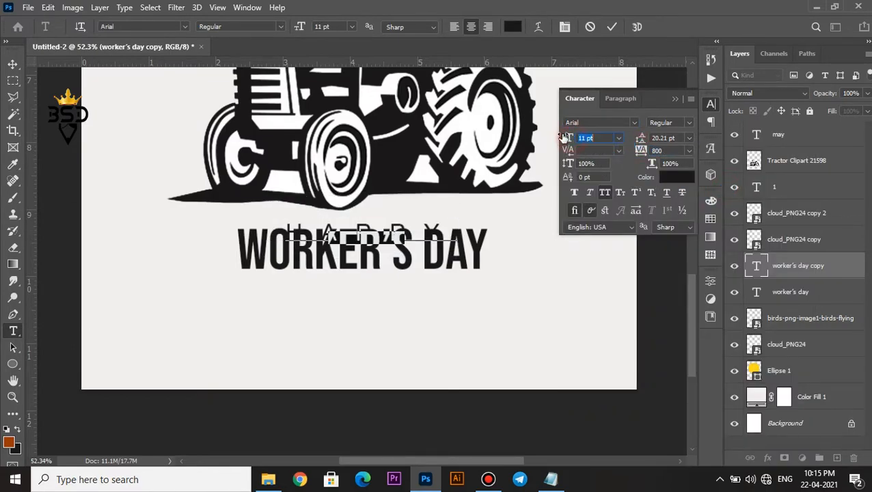
pyautogui.click(612, 27)
pyautogui.press('v')
# Nudge the WORKER'S DAY text down to leave a small gap beneath the HAPPY text
pyautogui.rightClick(401, 245)
pyautogui.click(416, 251)
pyautogui.press('Down')
pyautogui.press('Down')
pyautogui.press('Down')
pyautogui.press('Down')
pyautogui.press('Down')
pyautogui.press('Down')
pyautogui.press('Down')
pyautogui.press('Down')
pyautogui.press('Down')
pyautogui.press('Down')
pyautogui.press('Down')
pyautogui.press('Down')
pyautogui.press('Down')
pyautogui.press('Down')
pyautogui.press('Down')
pyautogui.press('Down')
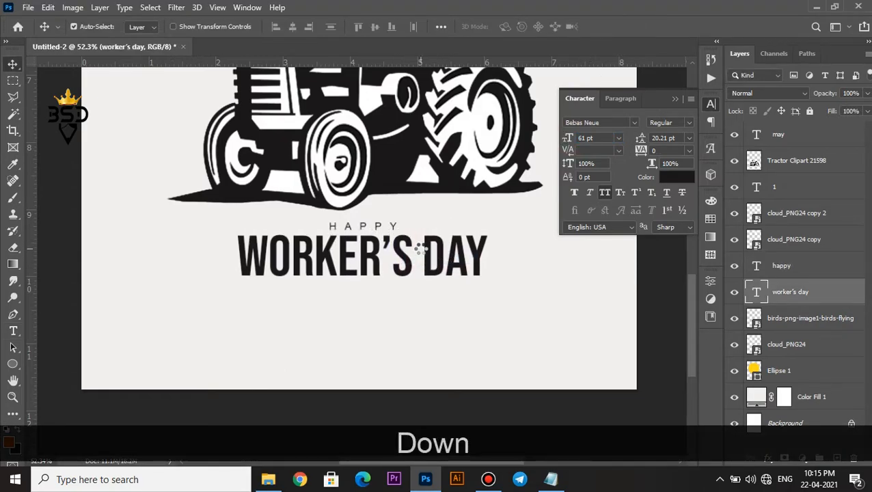
pyautogui.press('Down')
pyautogui.press('Down')
pyautogui.press('Down')
pyautogui.scroll(-2, 419, 253)
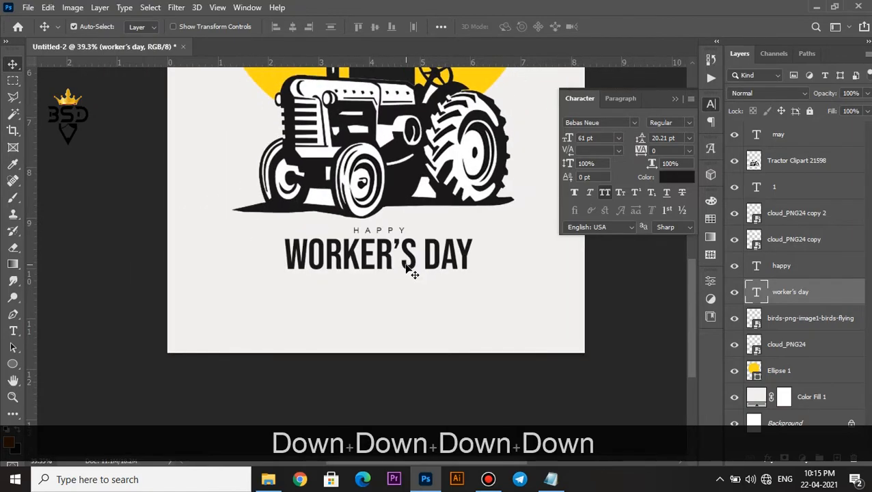
# Duplicate the HAPPY text and place the copy just below the WORKER'S DAY title
pyautogui.rightClick(382, 232)
pyautogui.click(396, 238)
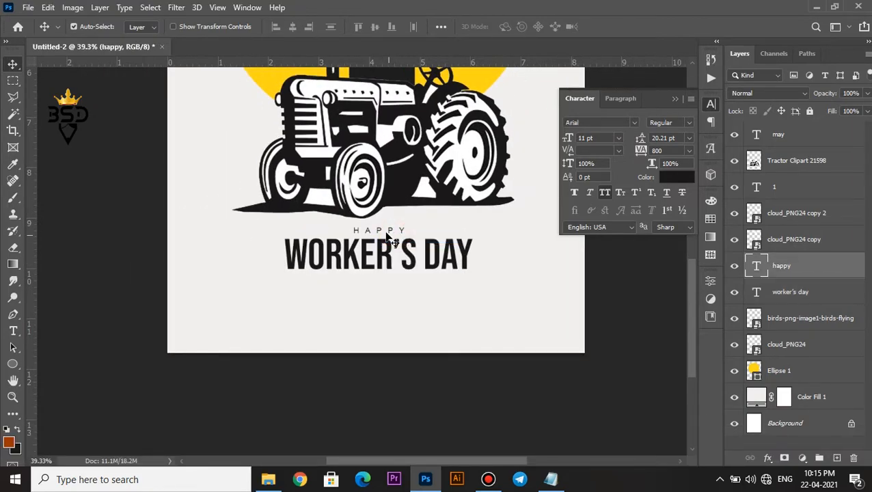
pyautogui.moveTo(387, 236); pyautogui.dragTo(387, 291)
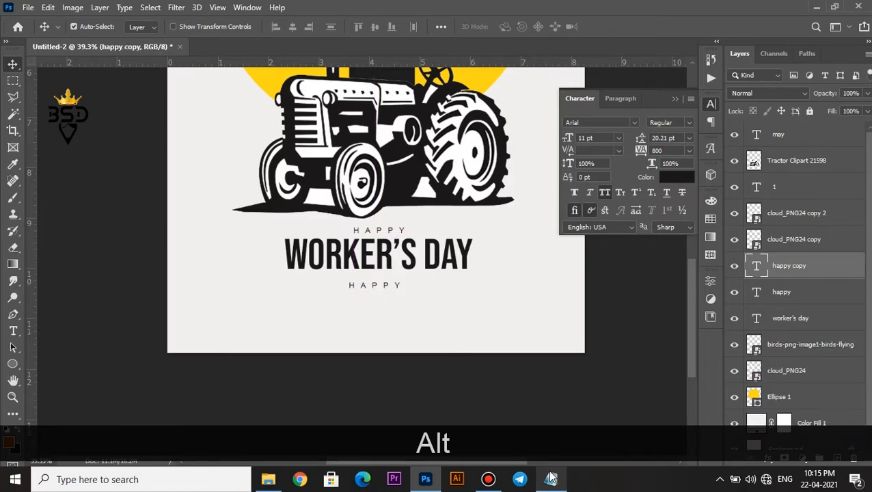
# Copy the three-line paragraph under "New" in the lorem ipsum Notepad file and paste it over the lower HAPPY copy's wording in Photoshop
pyautogui.click(550, 477)
pyautogui.moveTo(123, 250); pyautogui.dragTo(596, 275)
pyautogui.hotkey('ctrl', 'c')
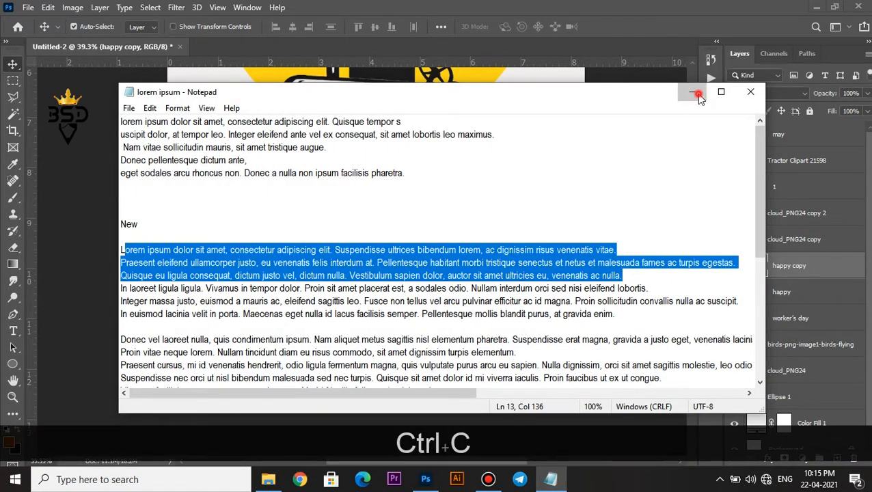
pyautogui.click(692, 92)
pyautogui.doubleClick(756, 266)
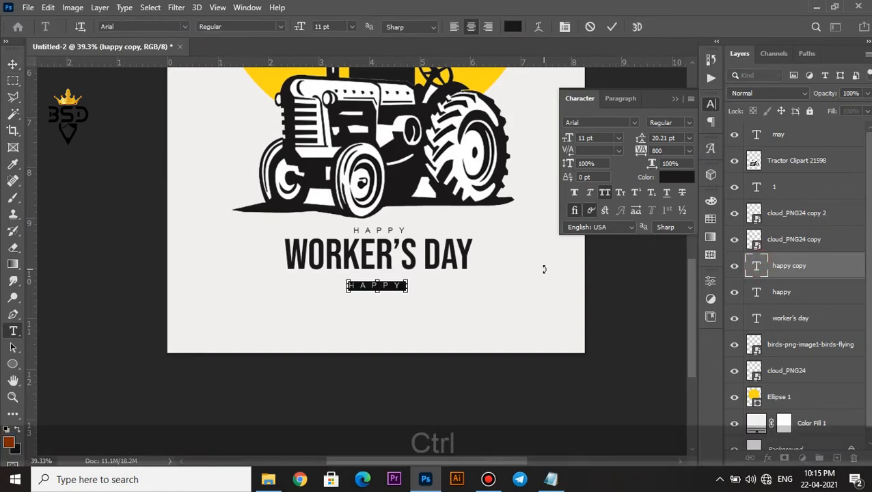
pyautogui.hotkey('ctrl', 'v')
# Set the lorem ipsum paragraph to 0 tracking, 19 pt leading and a 6 pt font size
pyautogui.hotkey('ctrl', 'a')
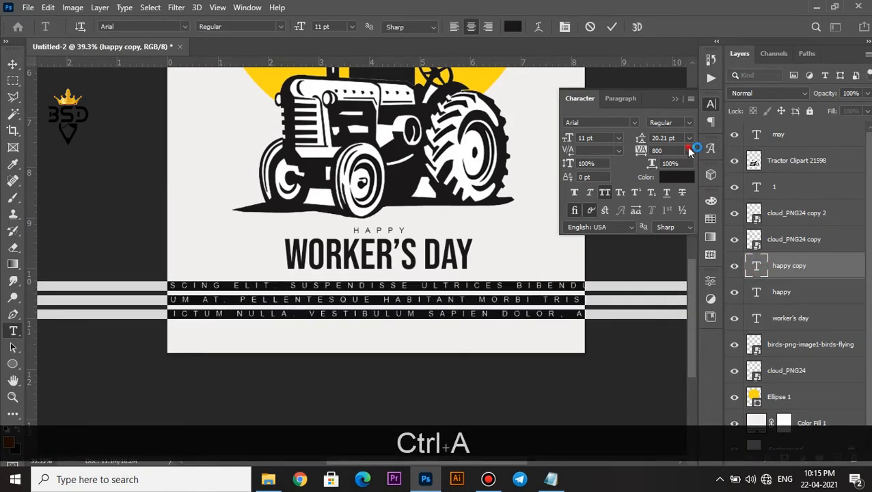
pyautogui.click(690, 150)
pyautogui.click(673, 229)
pyautogui.click(689, 138)
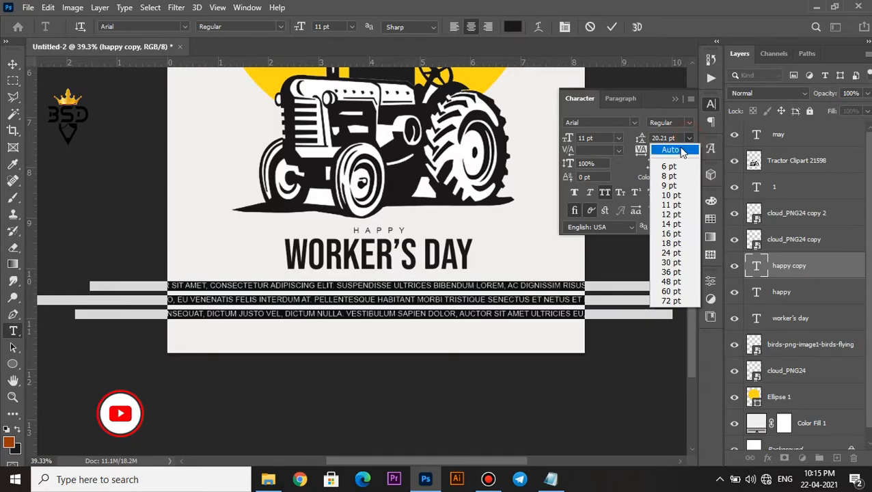
pyautogui.click(682, 151)
pyautogui.moveTo(641, 140); pyautogui.dragTo(646, 140)
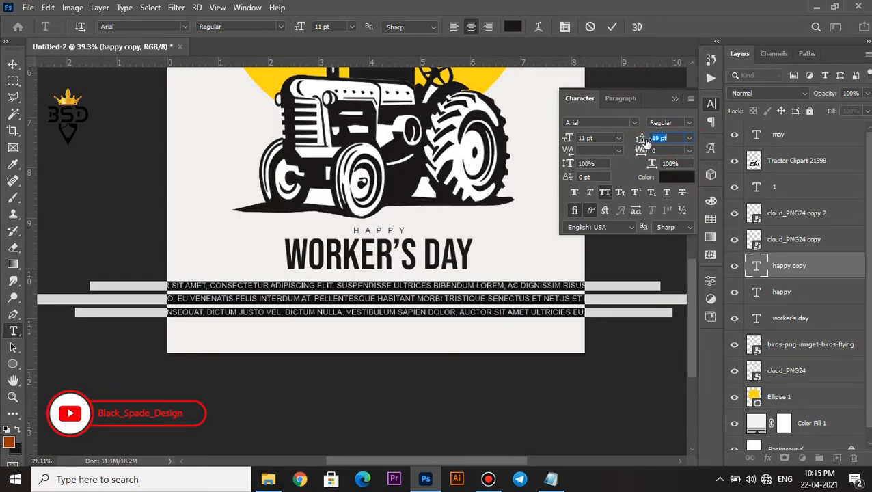
pyautogui.moveTo(572, 134); pyautogui.dragTo(569, 139)
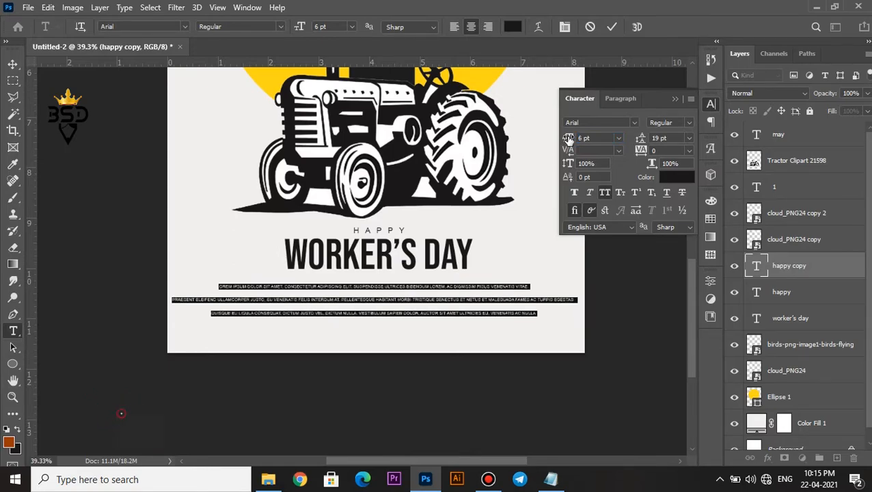
# Insert a line break in the long second line of the paragraph, after the T of "TRISTIQUE"
pyautogui.click(399, 301)
pyautogui.scroll(3, 410, 301)
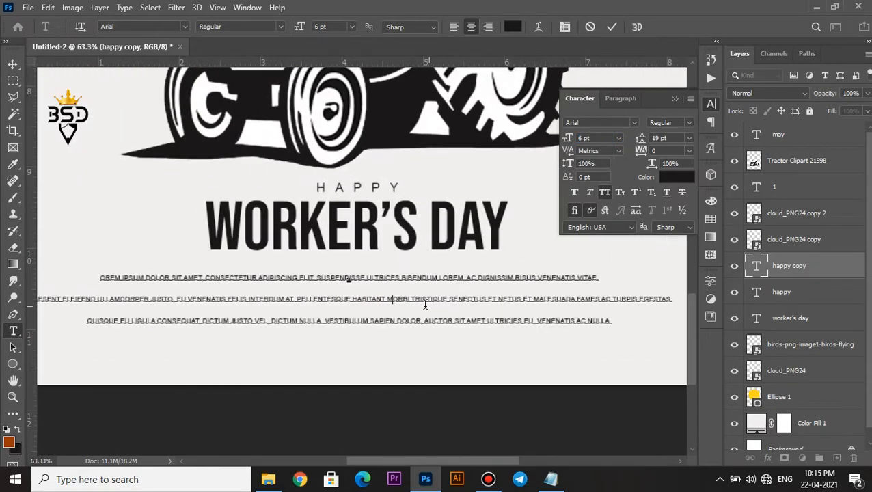
pyautogui.press('Return')
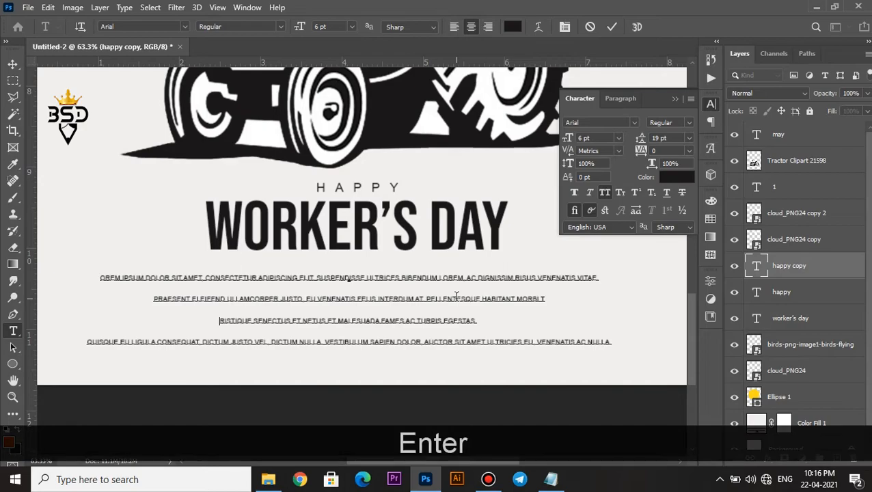
# Set the leading of the whole lorem ipsum paragraph to 10 pt
pyautogui.scroll(-2, 456, 296)
pyautogui.hotkey('ctrl', 'a')
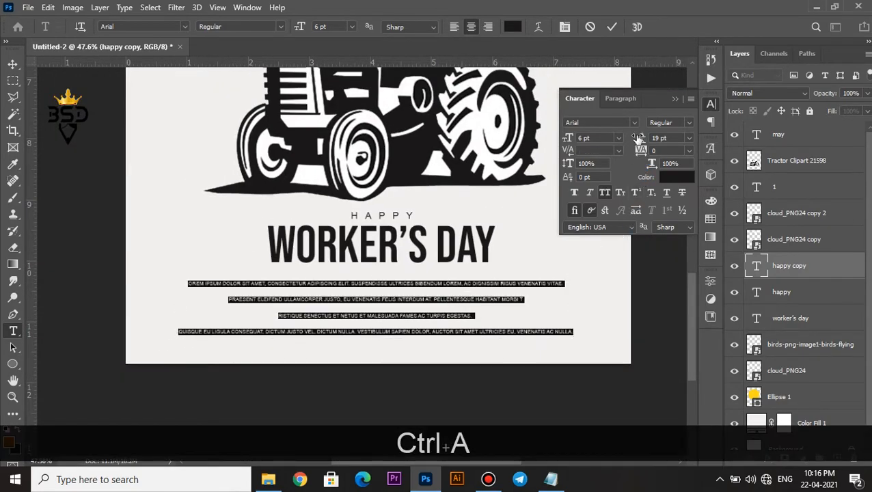
pyautogui.moveTo(639, 138); pyautogui.dragTo(634, 138)
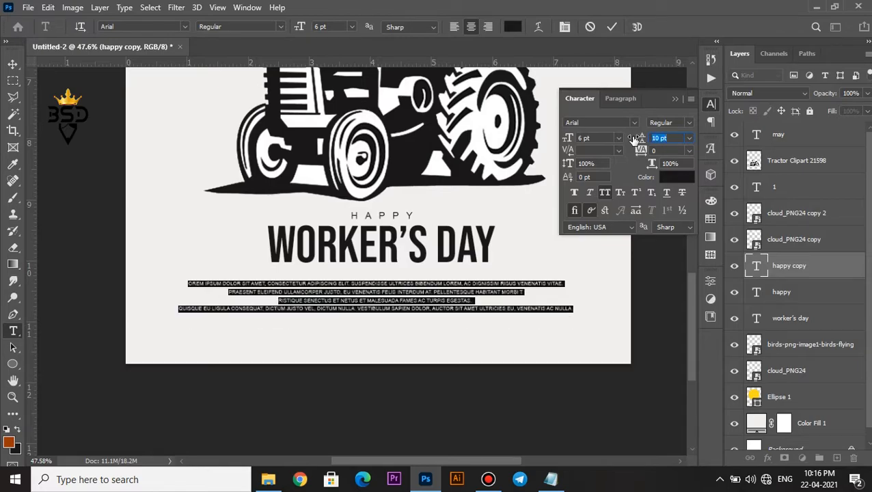
pyautogui.click(613, 28)
# Move the lorem ipsum paragraph and the WORKER'S DAY title slightly lower on the page
pyautogui.press('v')
pyautogui.scroll(-5, 450, 280)
pyautogui.scroll(5, 432, 309)
pyautogui.moveTo(412, 295); pyautogui.dragTo(410, 295)
pyautogui.moveTo(395, 247); pyautogui.dragTo(389, 251)
# Nudge the HAPPY text down closer to the WORKER'S DAY title
pyautogui.rightClick(404, 203)
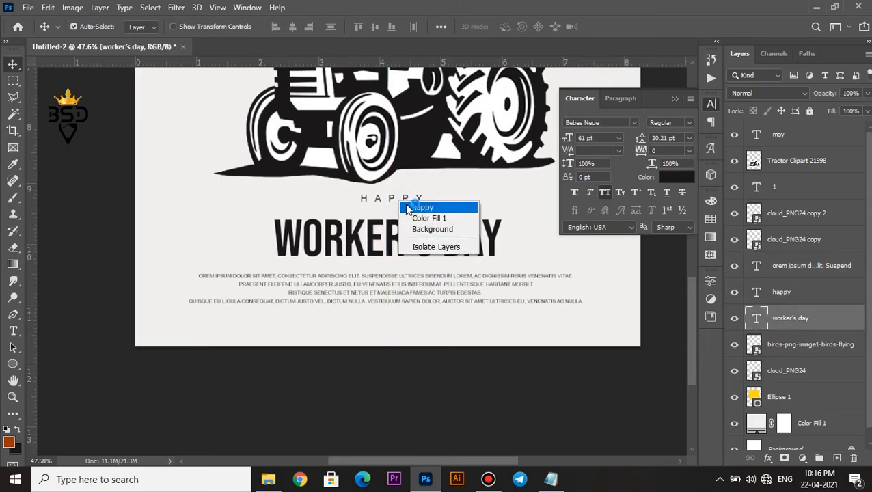
pyautogui.click(414, 207)
pyautogui.press('Down')
pyautogui.press('Down')
pyautogui.press('Down')
pyautogui.press('Down')
pyautogui.press('Down')
pyautogui.press('Down')
pyautogui.press('Down')
pyautogui.press('Down')
pyautogui.press('Down')
pyautogui.press('Down')
pyautogui.press('Down')
pyautogui.press('Down')
# Make the HAPPY text faux bold and widen its tracking to 1600
pyautogui.doubleClick(757, 300)
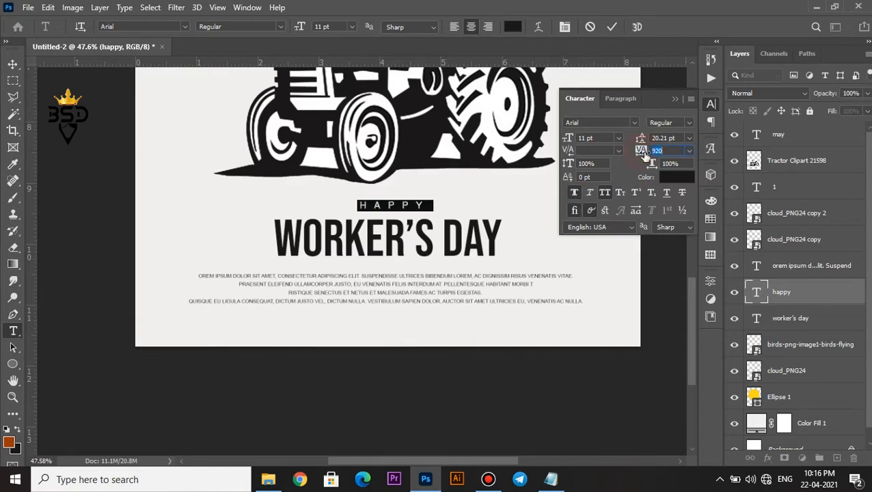
pyautogui.click(609, 27)
pyautogui.press('v')
pyautogui.scroll(-6, 434, 251)
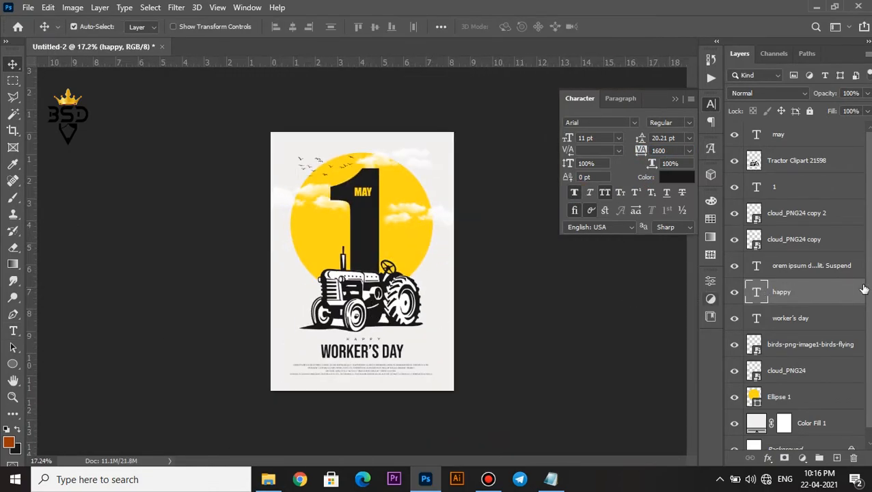
# Centre the WORKER'S DAY, HAPPY and lorem ipsum texts horizontally against a selection of the whole page, and deselect
pyautogui.scroll(-1, 786, 432)
pyautogui.keyDown('ctrl'); pyautogui.click(756, 409); pyautogui.keyUp('ctrl')
pyautogui.scroll(2, 487, 197)
pyautogui.click(792, 305)
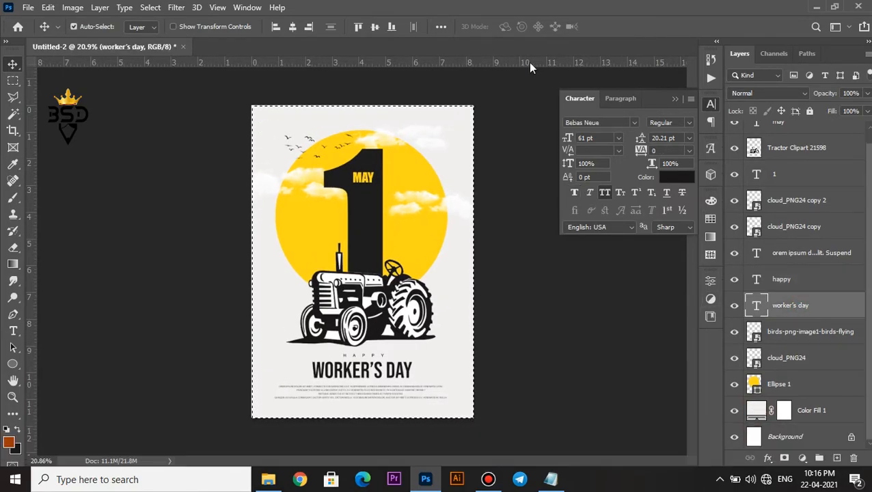
pyautogui.click(793, 281)
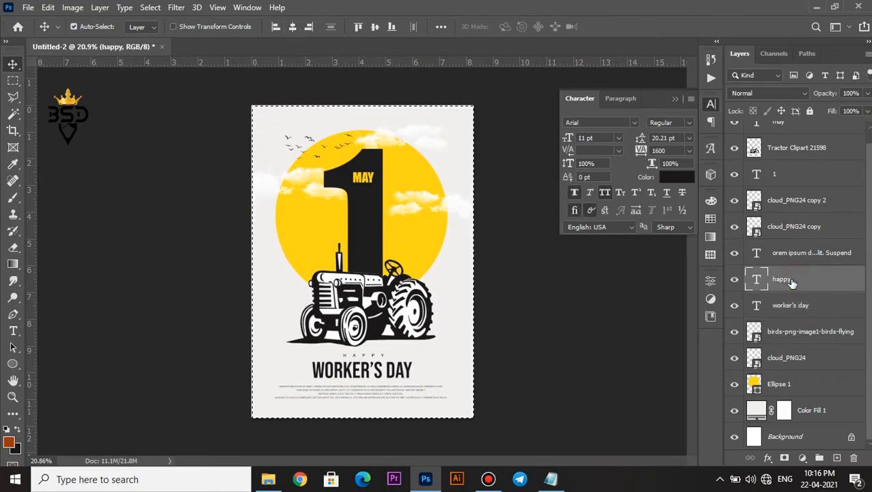
pyautogui.click(756, 255)
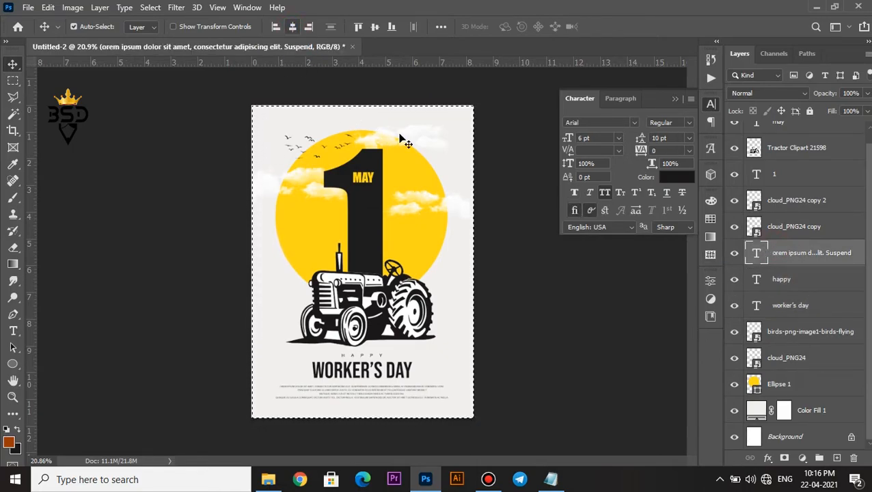
pyautogui.scroll(-3, 566, 332)
pyautogui.scroll(6, 547, 322)
pyautogui.hotkey('ctrl', 'd')
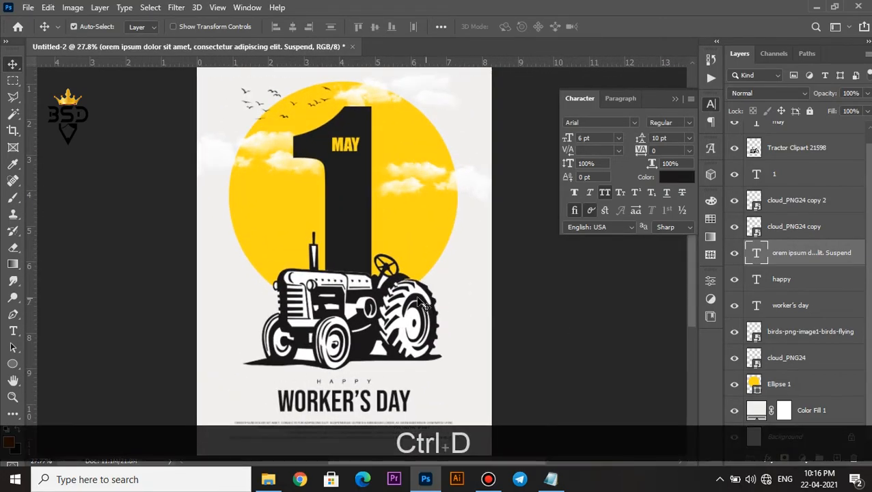
# Hide the character settings and review the whole poster
pyautogui.scroll(-2, 409, 295)
pyautogui.press('v')
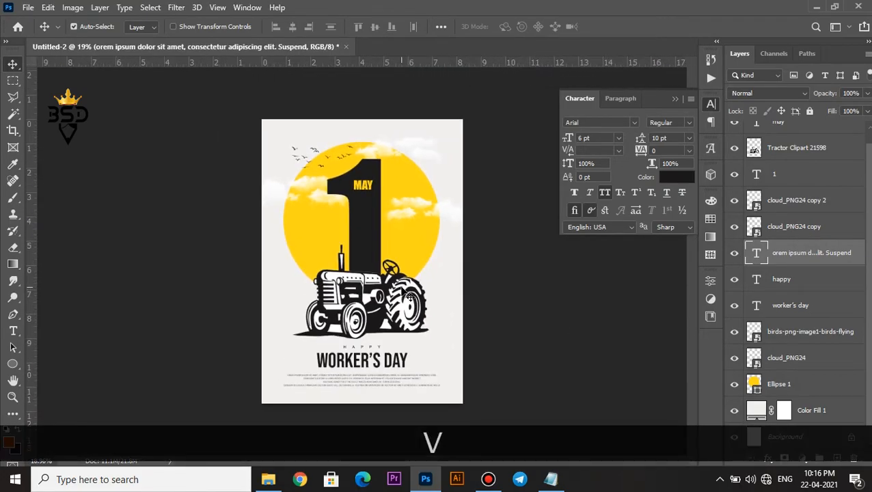
pyautogui.click(675, 99)
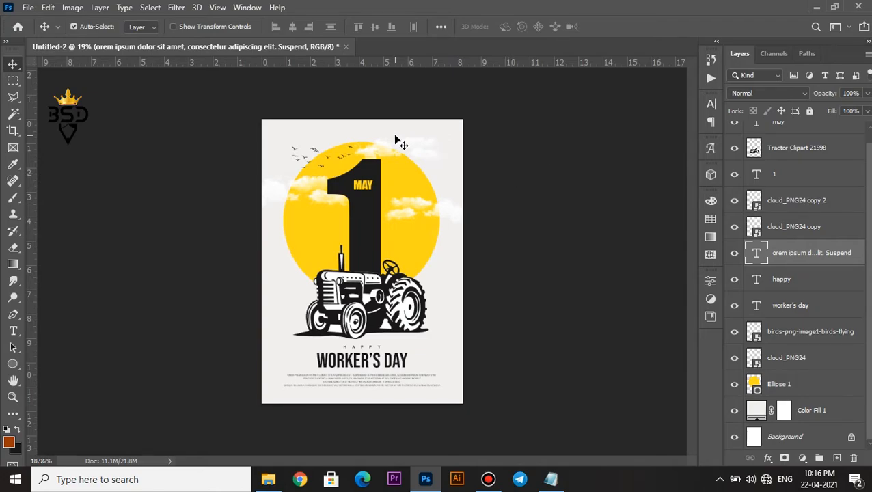
pyautogui.scroll(1, 395, 140)
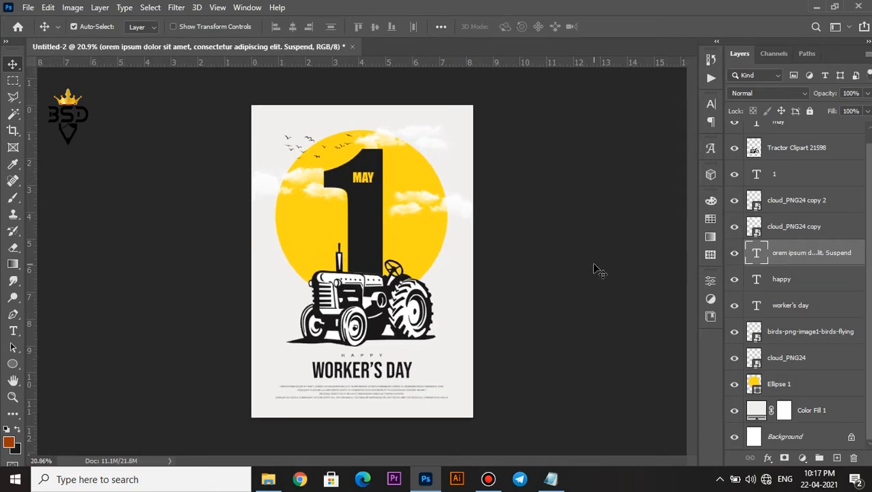